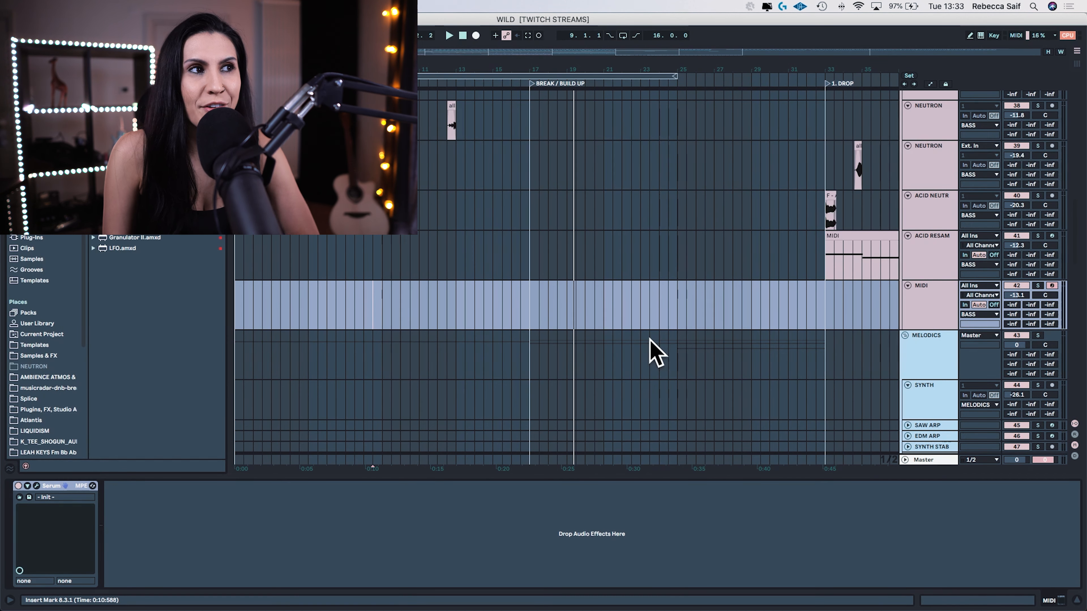
Open the Serum synth on the MIDI track and load the Basic Shapes wavetable in oscillator A, positioned at the saw shape.
click(37, 486)
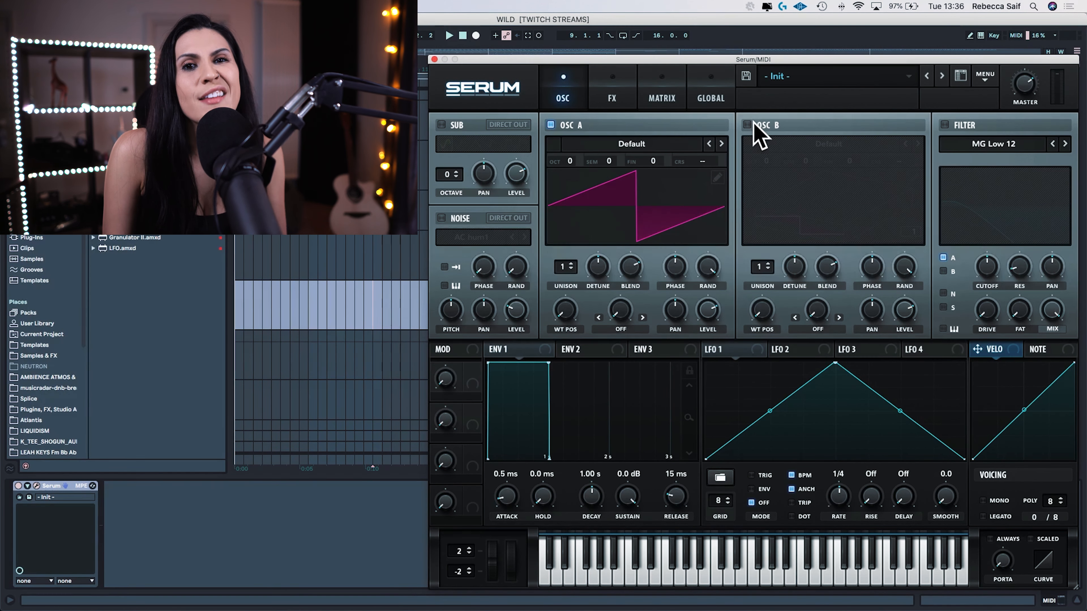
click(586, 145)
mouse_move(607, 156)
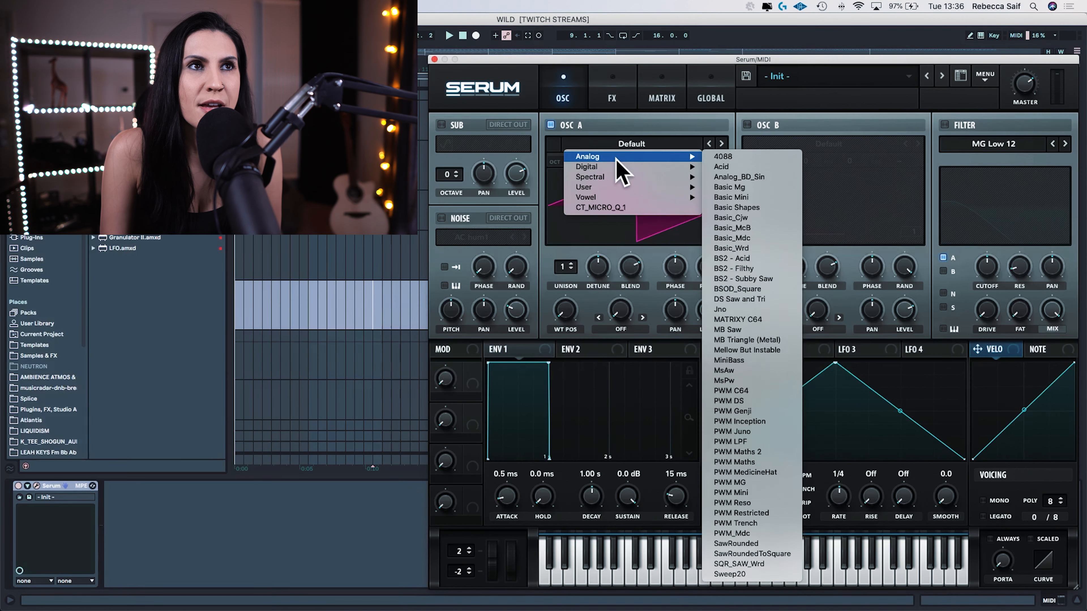
click(753, 208)
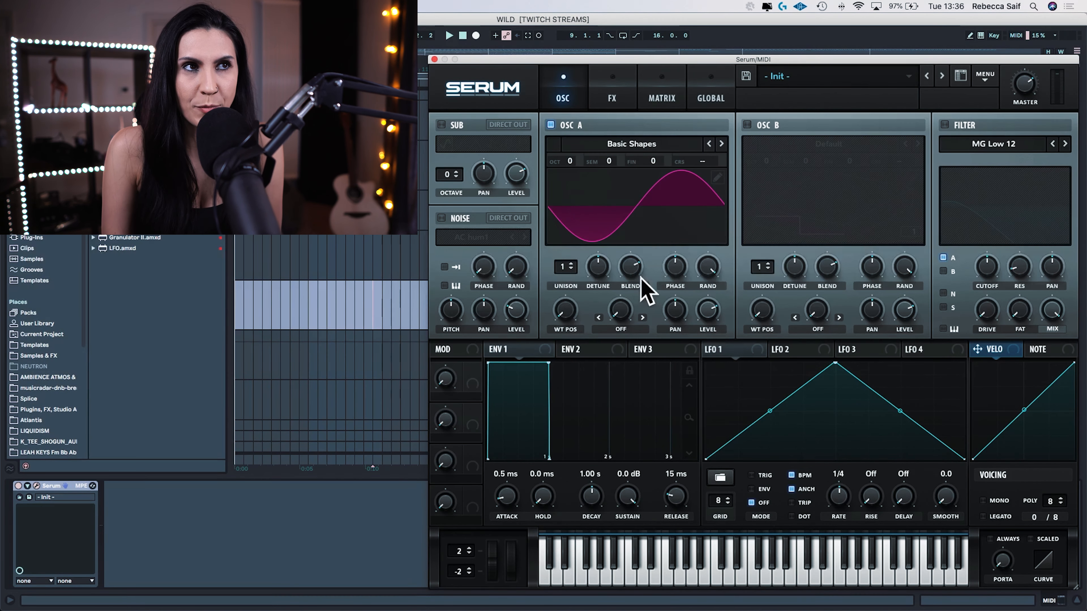
mouse_move(563, 309)
scroll(565, 295, up, 1)
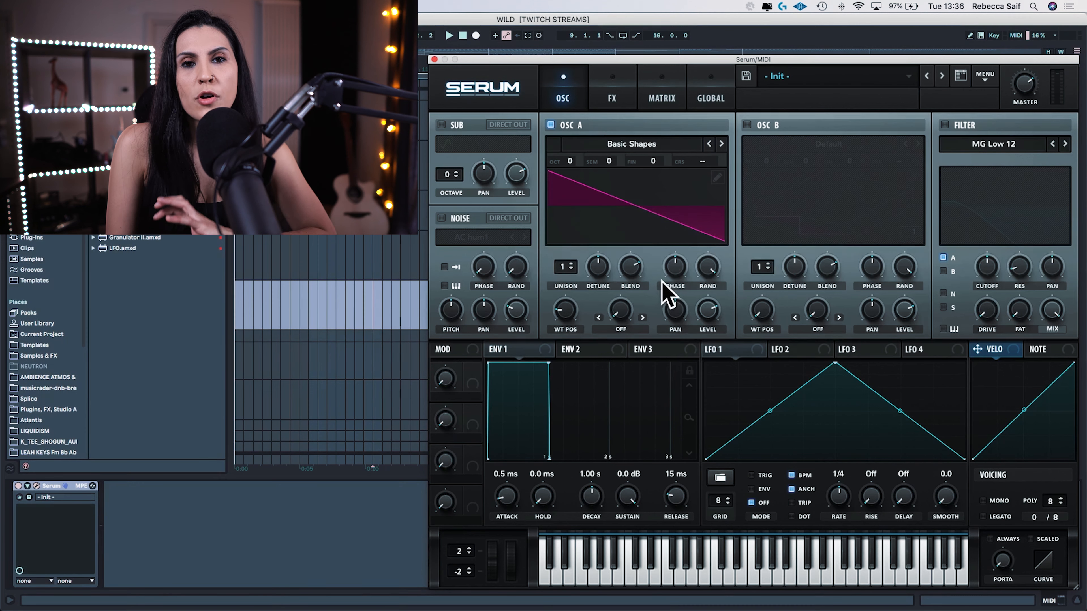
Set oscillator A's unison to 5 voices with reduced detune, comparing it against a single voice.
drag(569, 266, 566, 218)
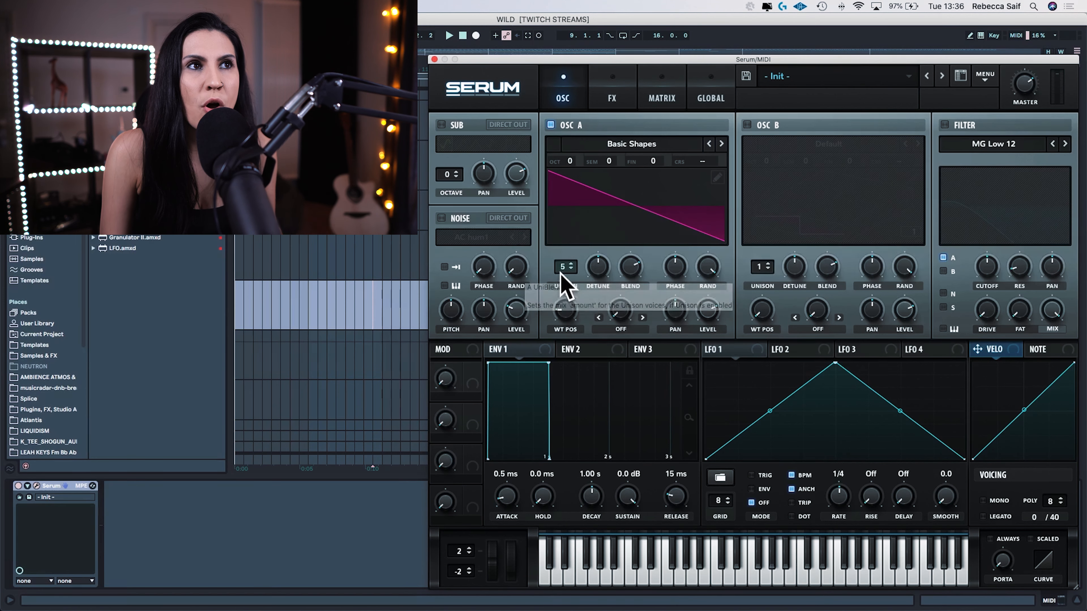
drag(574, 264, 573, 252)
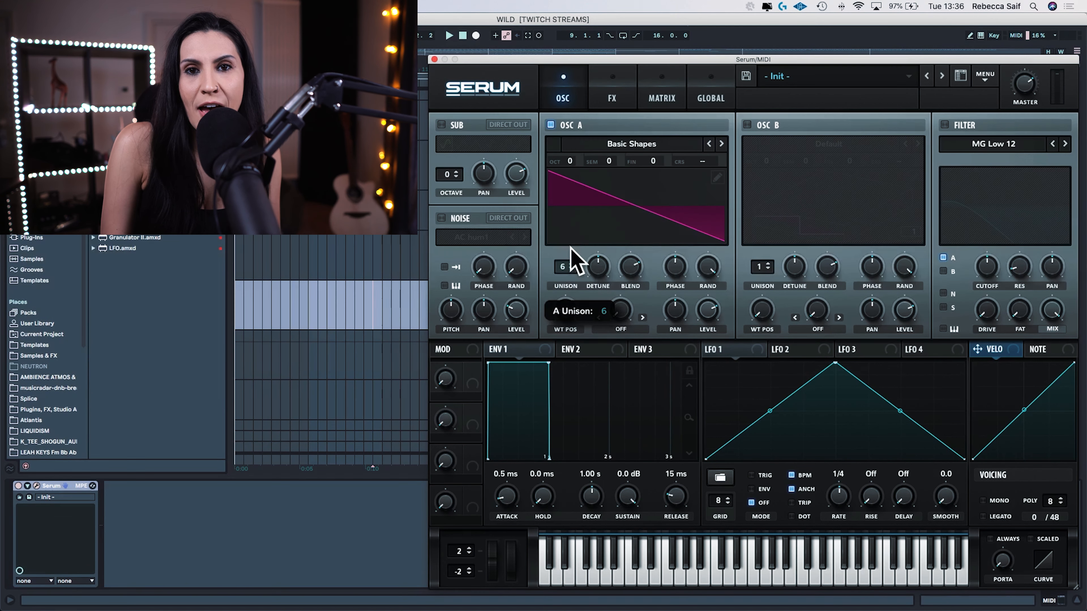
drag(571, 248, 606, 306)
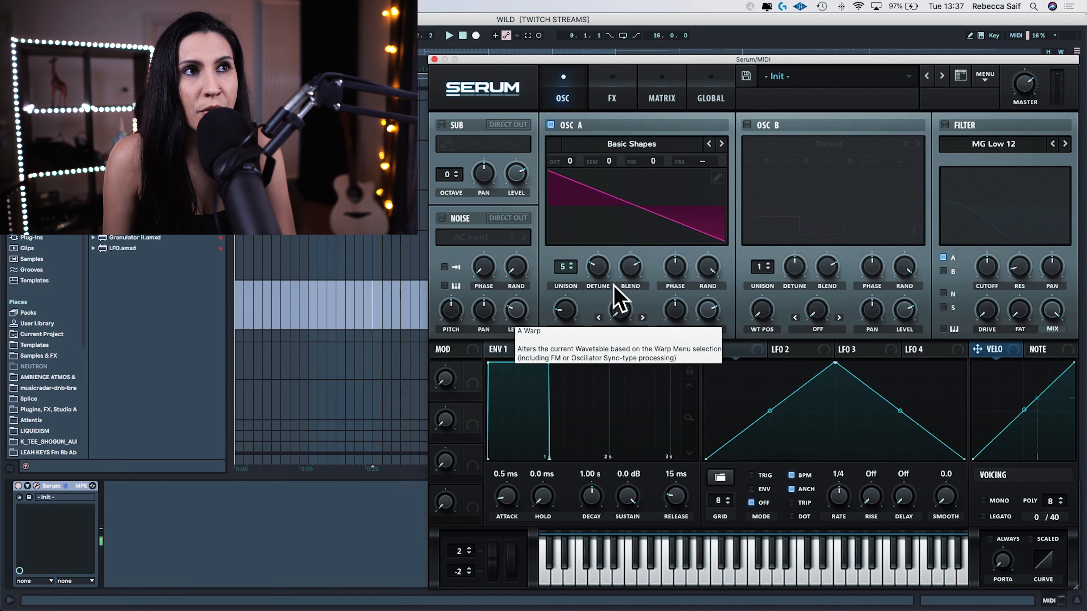
drag(568, 267, 590, 380)
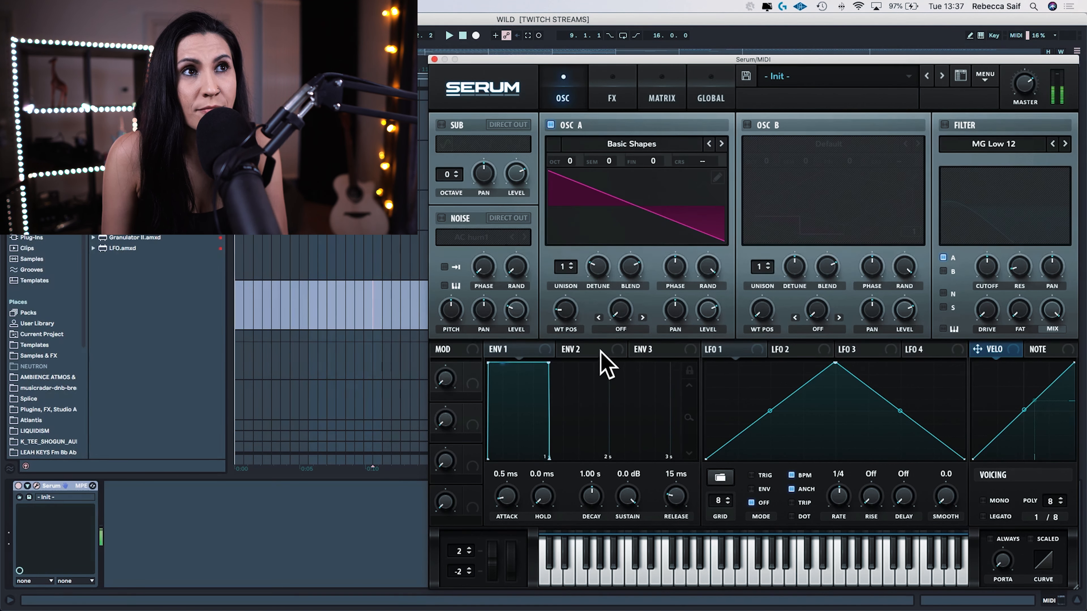
drag(573, 268, 572, 226)
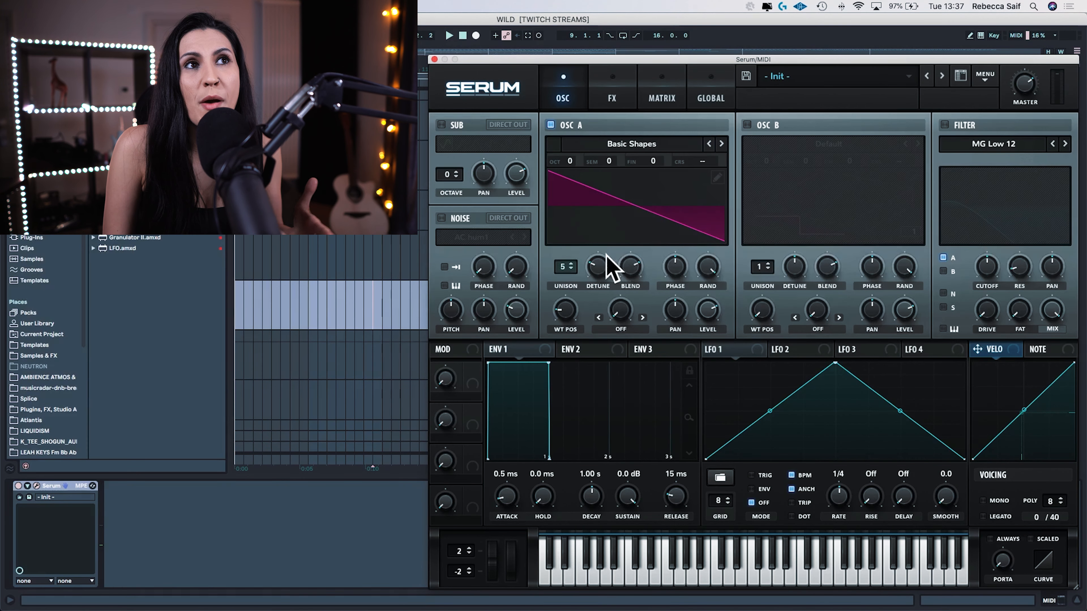
Narrow oscillator A's unison width to 62 in the global settings.
click(710, 98)
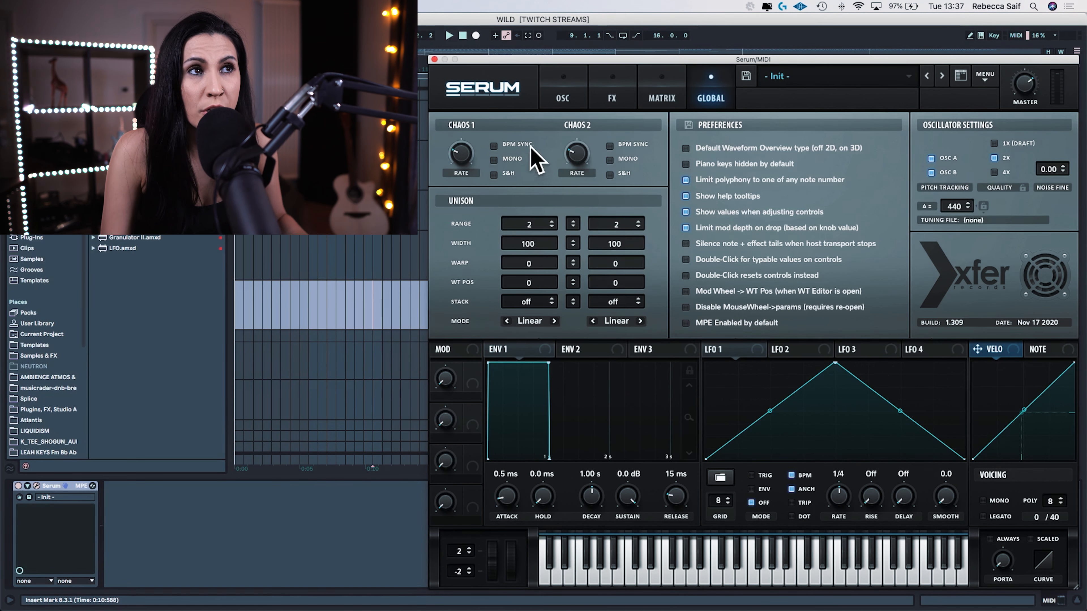
mouse_move(542, 251)
mouse_down()
mouse_move(567, 338)
mouse_move(528, 225)
mouse_move(536, 264)
mouse_up()
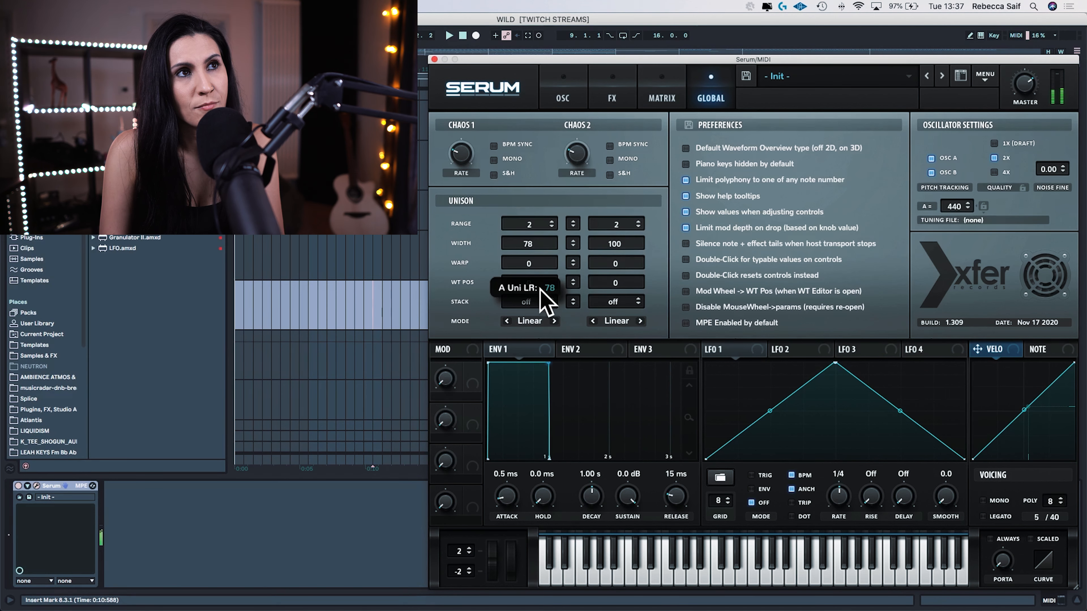
drag(544, 300, 556, 332)
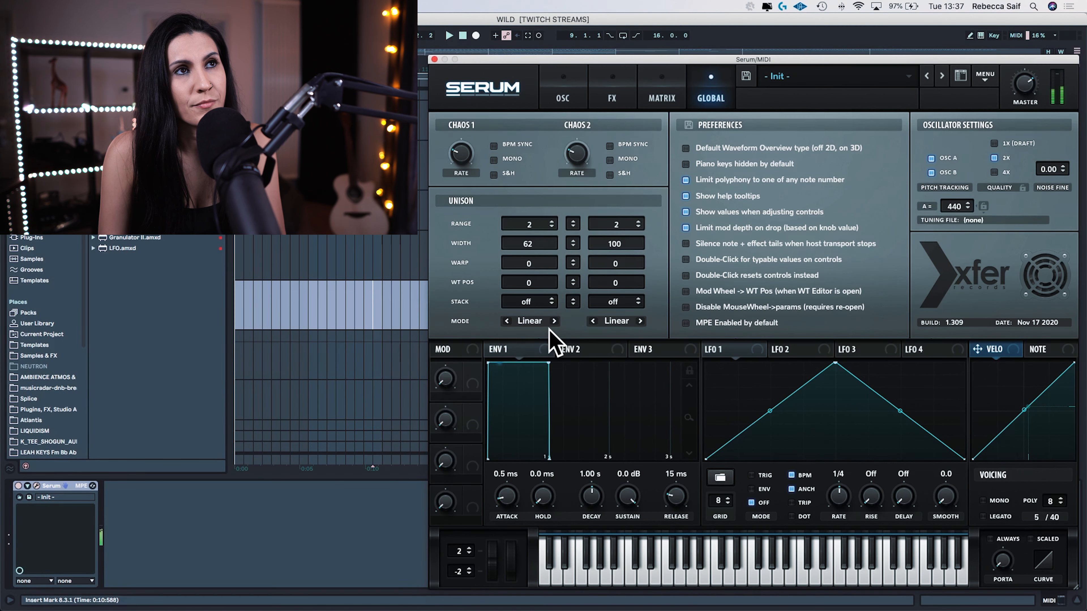
Raise the portamento time slightly and enable the MG Low 12 filter on oscillator A.
click(565, 97)
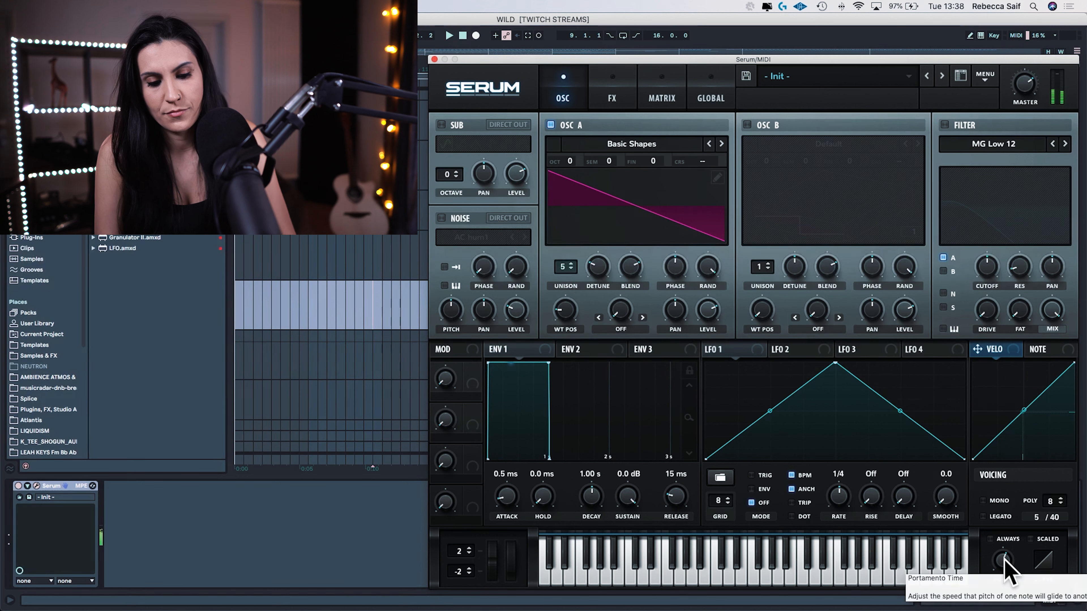
drag(1004, 558, 1007, 532)
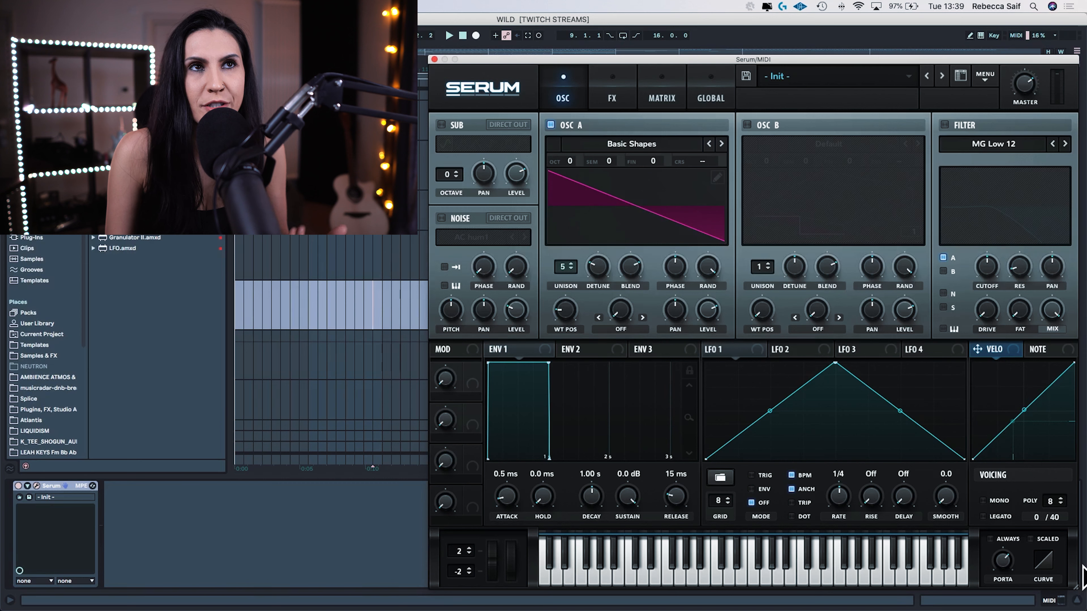
click(944, 125)
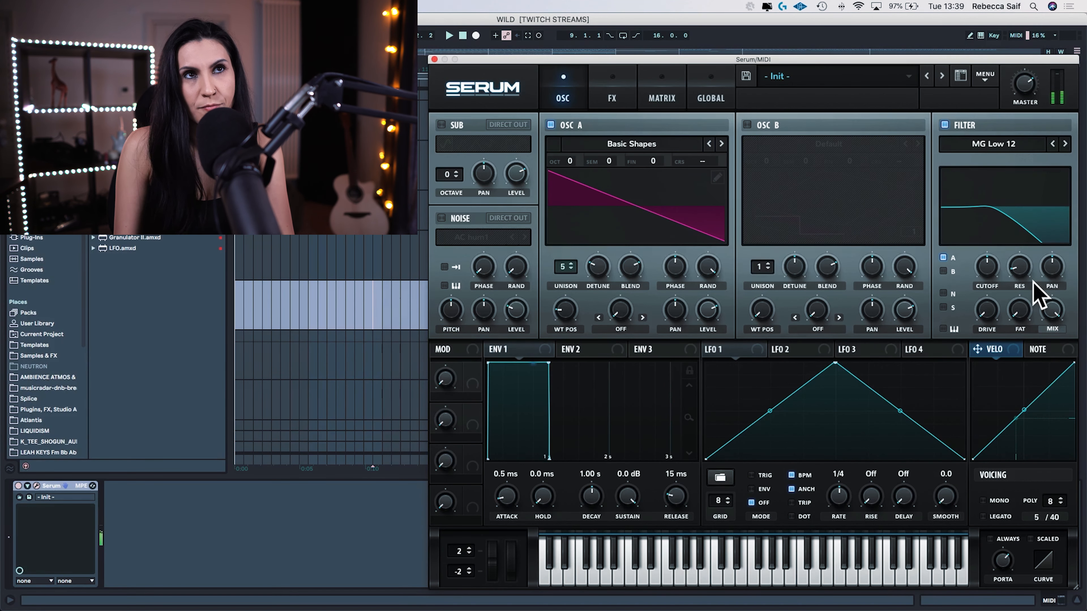
Raise the MIDI track's volume to -0.9 dB, moving the synth window aside to reach the mixer and back again.
drag(1016, 59, 773, 65)
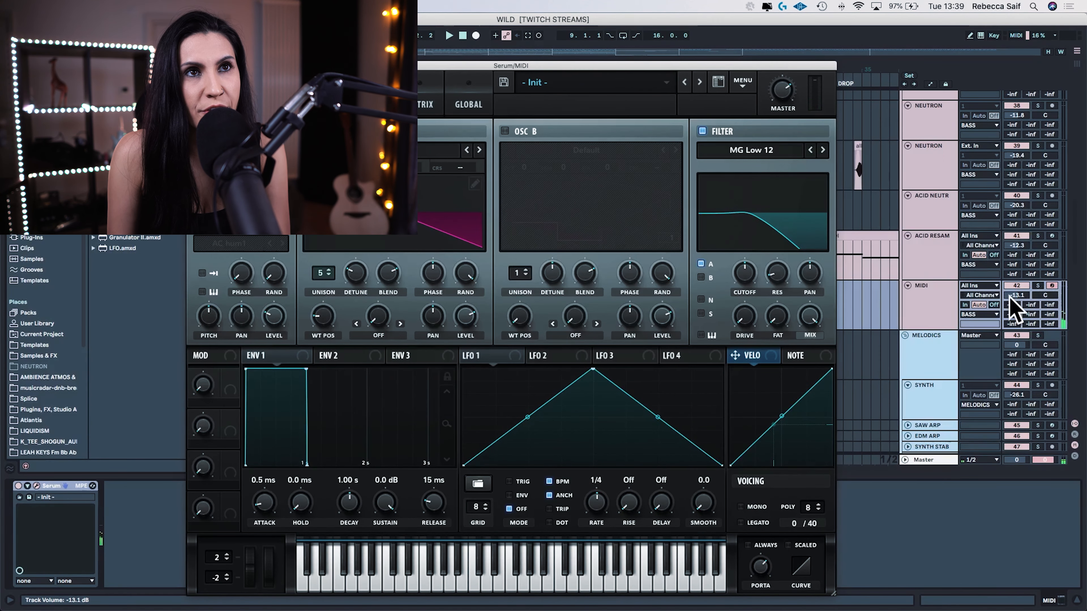
drag(1011, 297, 1011, 283)
drag(712, 67, 945, 50)
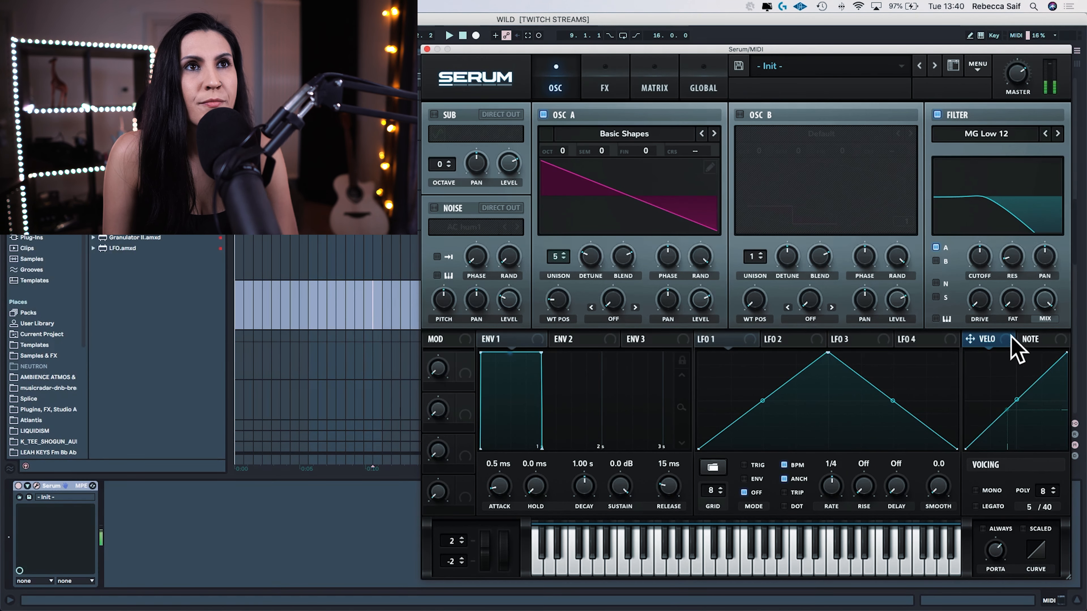
Increase the drive and resonance of the MG Low 12 filter.
drag(987, 305, 984, 266)
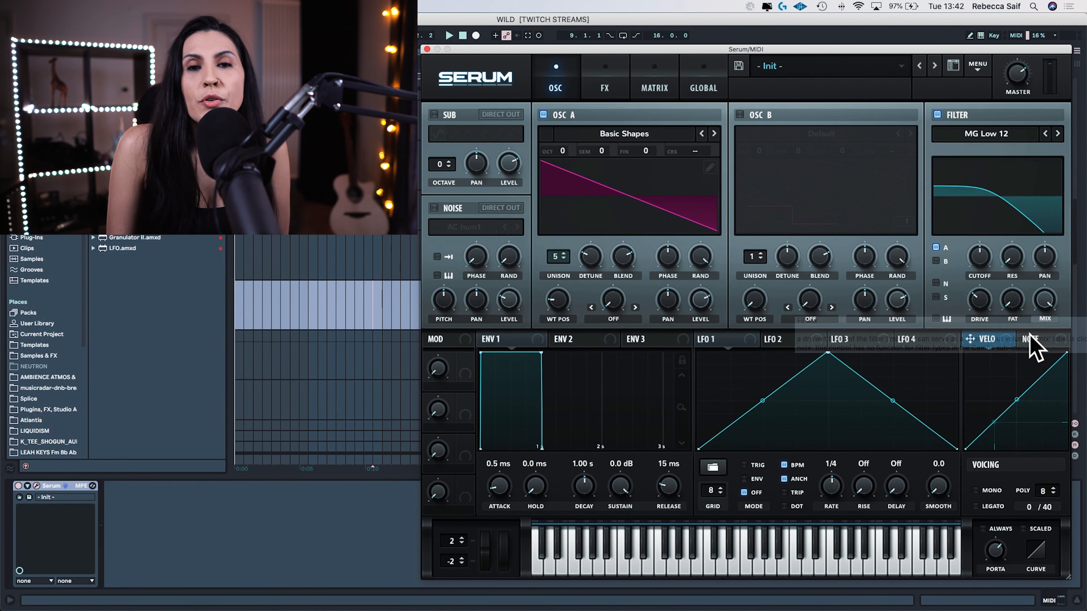
drag(1011, 260, 1015, 216)
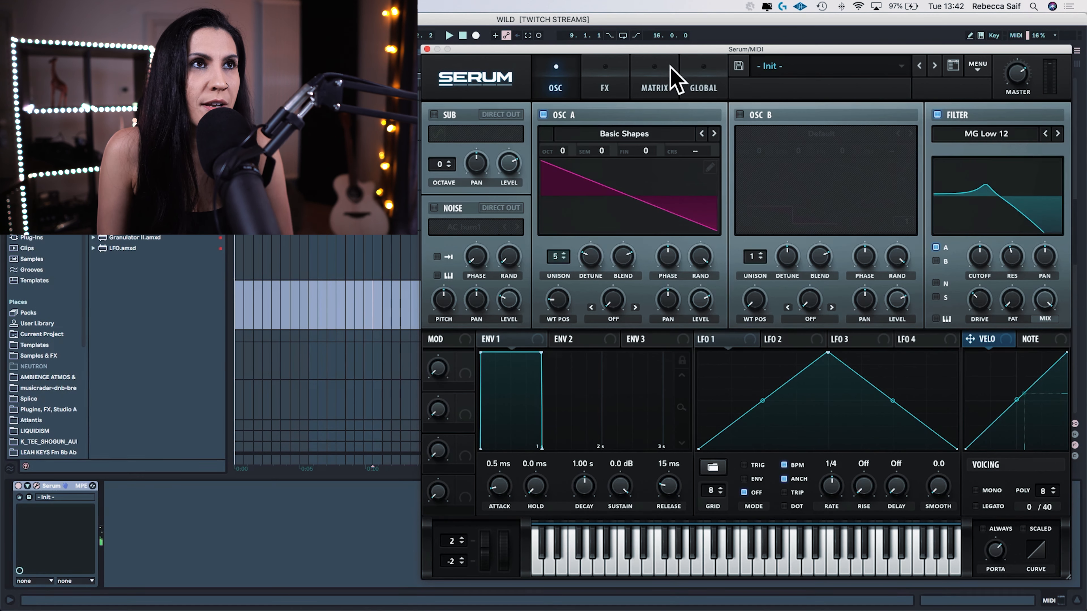
Enable the synth's Distortion effect in Tube mode and raise its drive.
click(609, 89)
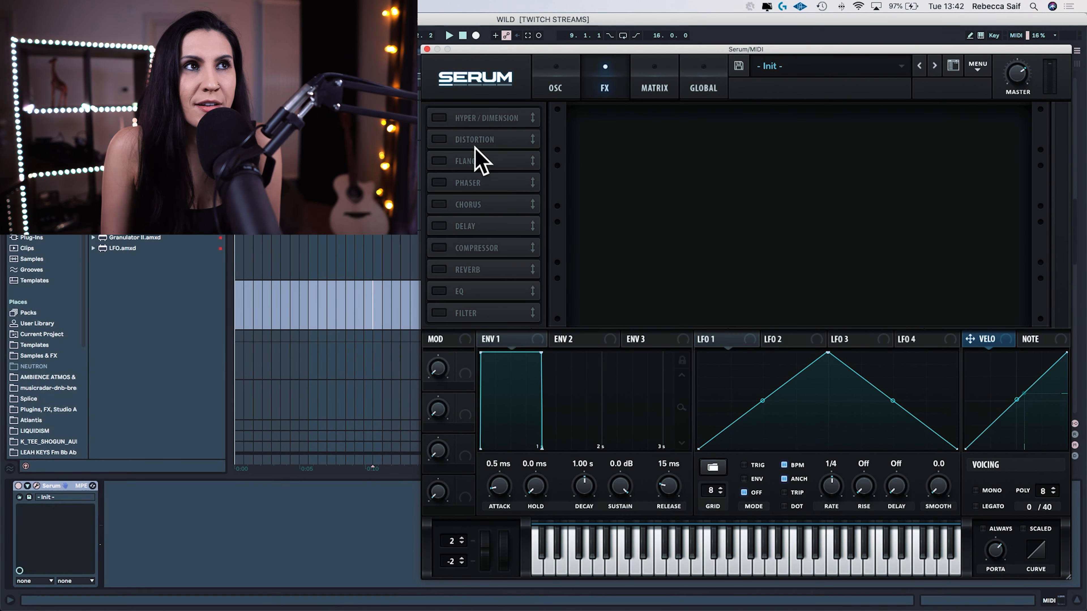
click(440, 139)
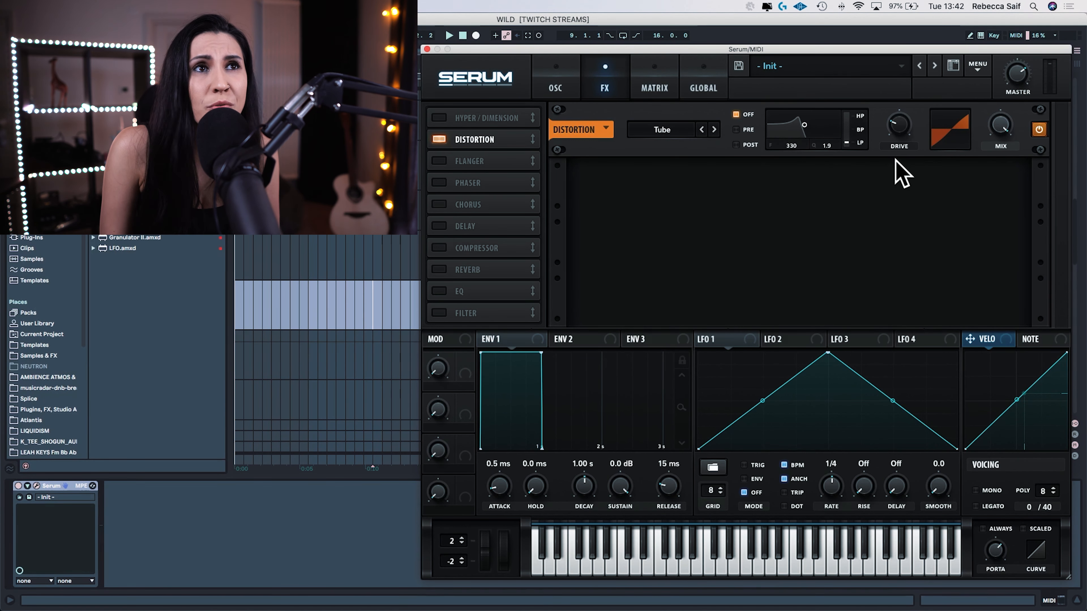
drag(898, 132, 896, 61)
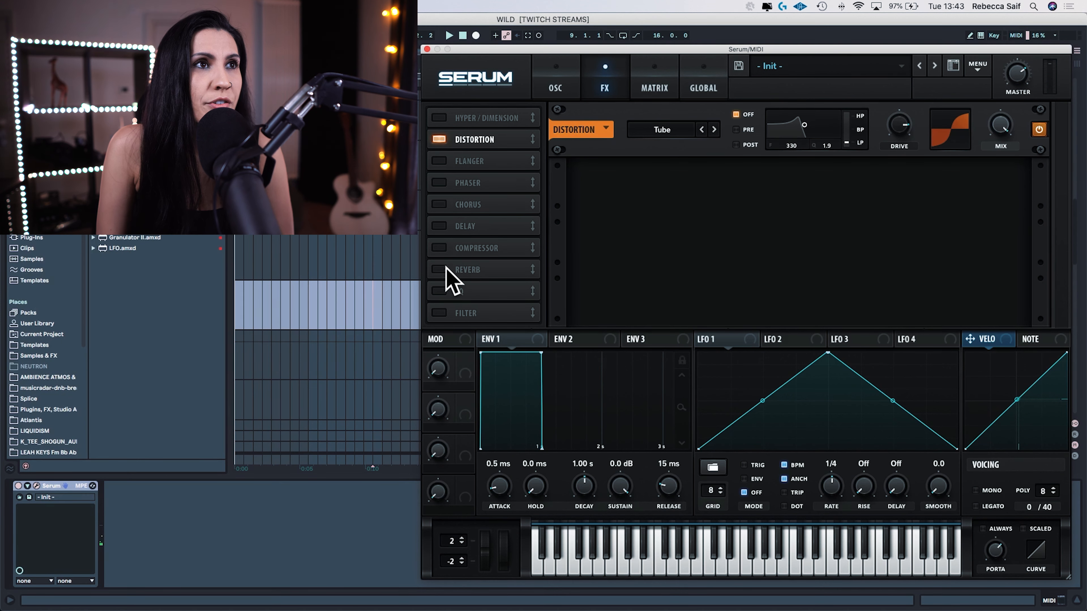
Enable the synth's Compressor effect and raise its gain slightly.
click(441, 249)
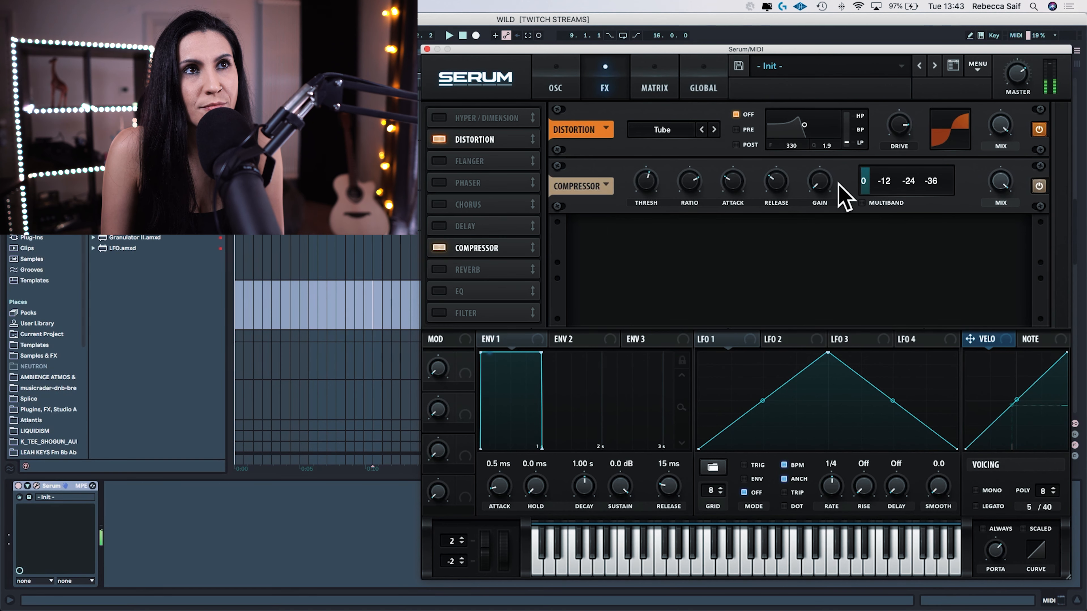
drag(815, 189, 812, 161)
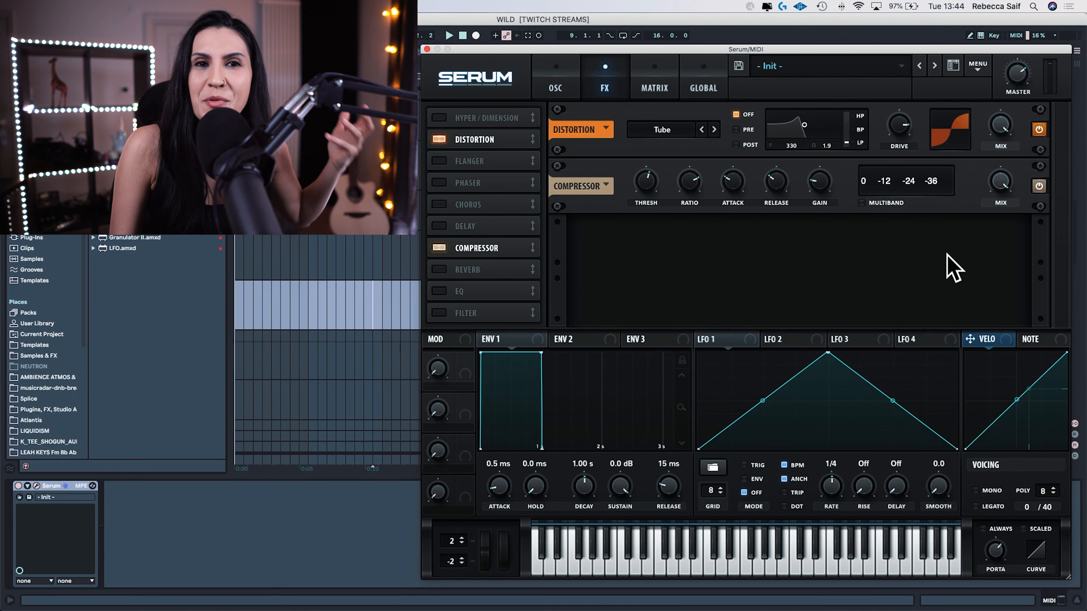
Close the synth window and record a bass line of A0, B0, F0, G0 and C1 notes on the MIDI track.
click(426, 48)
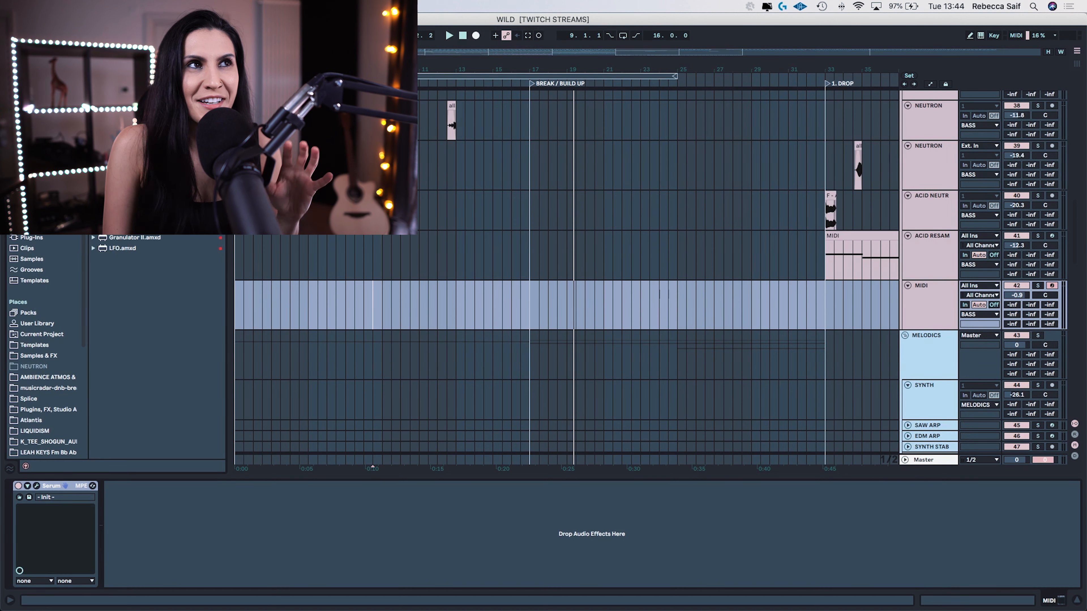
click(476, 36)
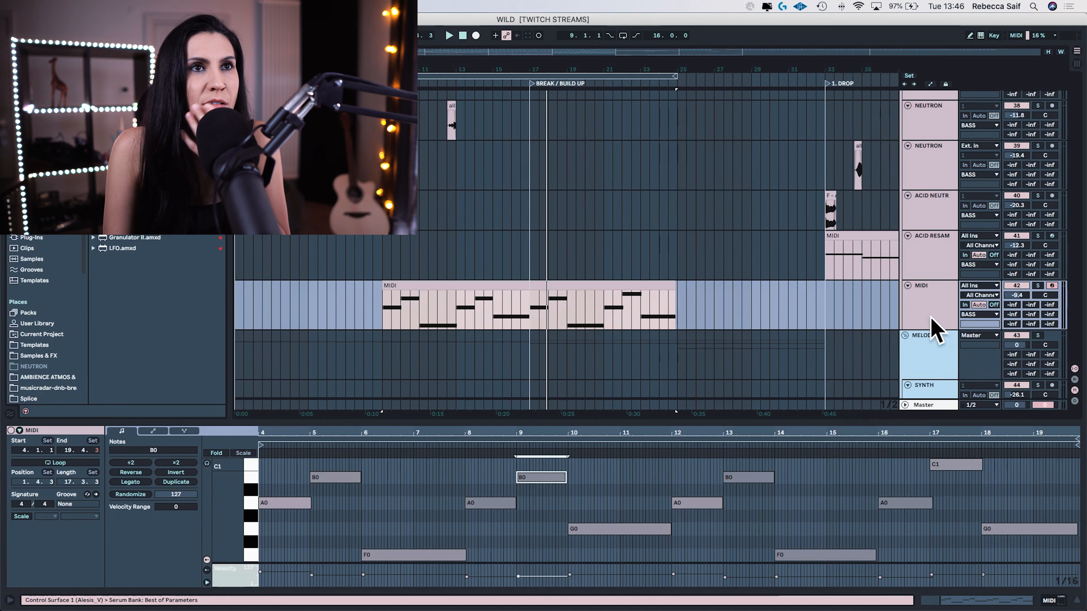
Add an Erosion effect after Serum on the MIDI track and set it to Noise mode.
click(934, 327)
drag(128, 201, 261, 535)
click(120, 551)
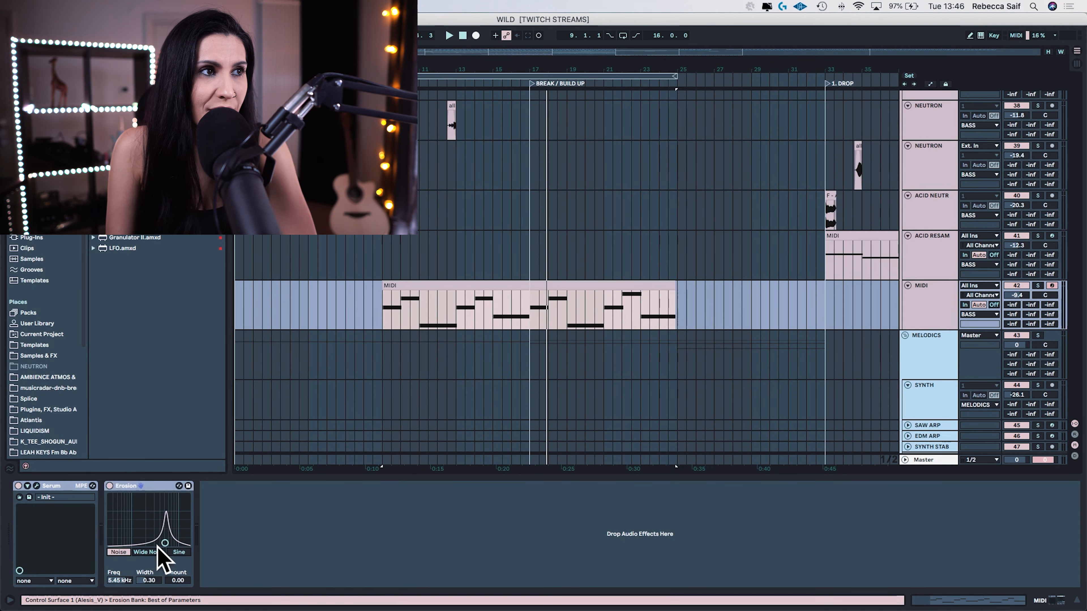
Set Erosion's frequency to 2.75 kHz and its amount to 163, and play the bass clip to hear the effect.
drag(154, 529, 152, 526)
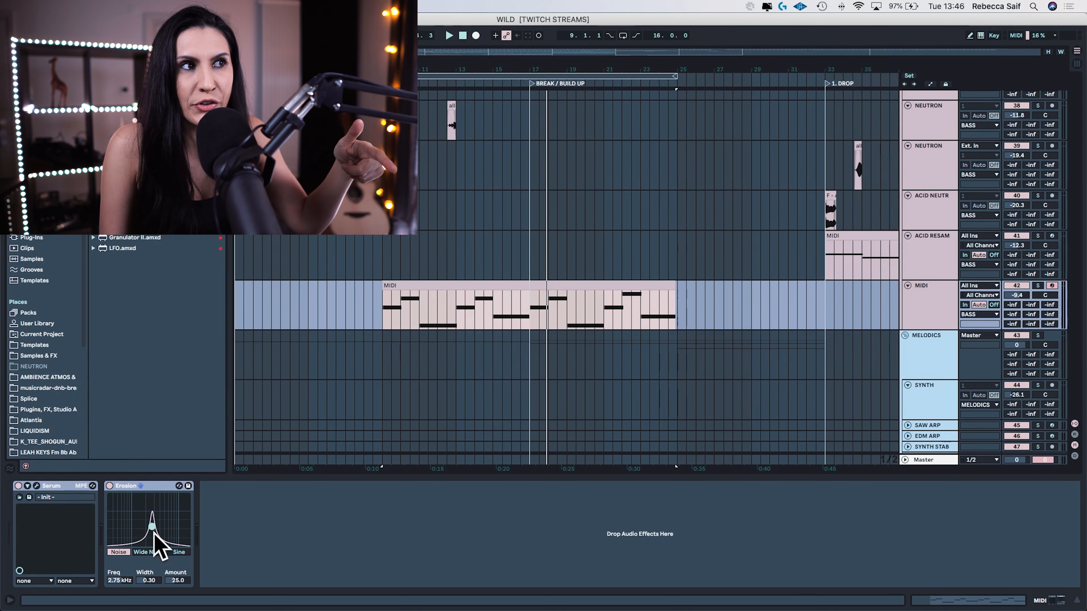
key(space)
drag(152, 527, 152, 501)
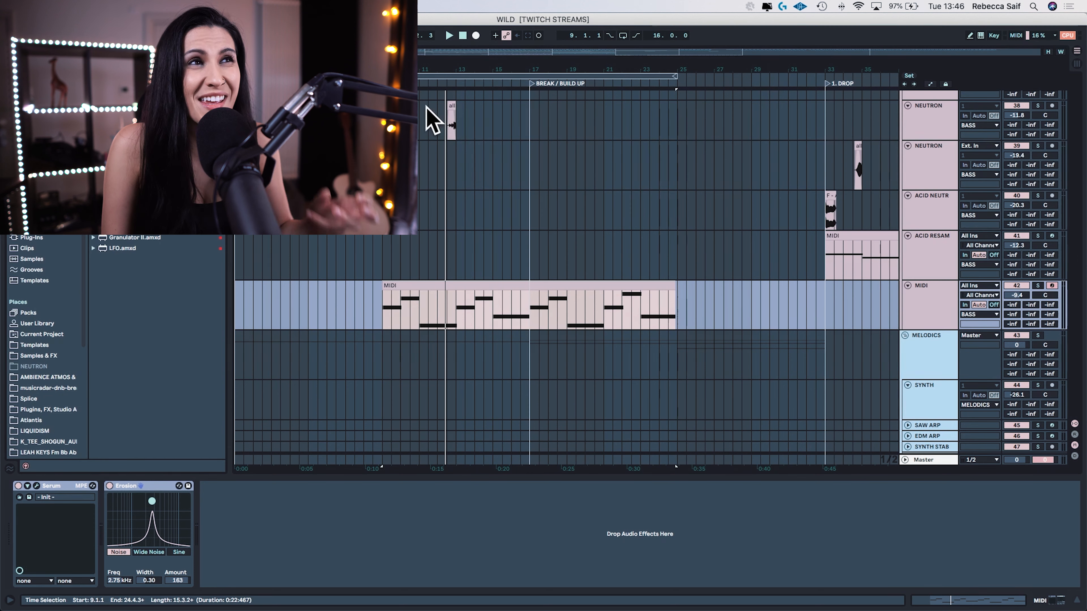
key(space)
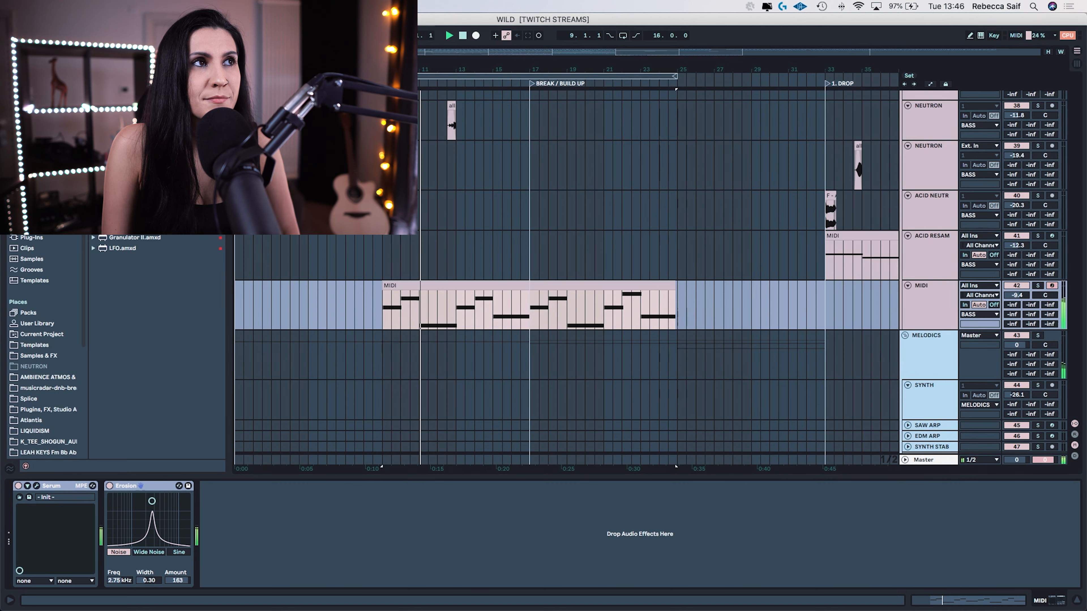
Add a Frequency Shifter after Erosion with a triangle LFO, an LFO amount of 5 Hz and 34.9 % dry/wet.
drag(128, 193, 320, 543)
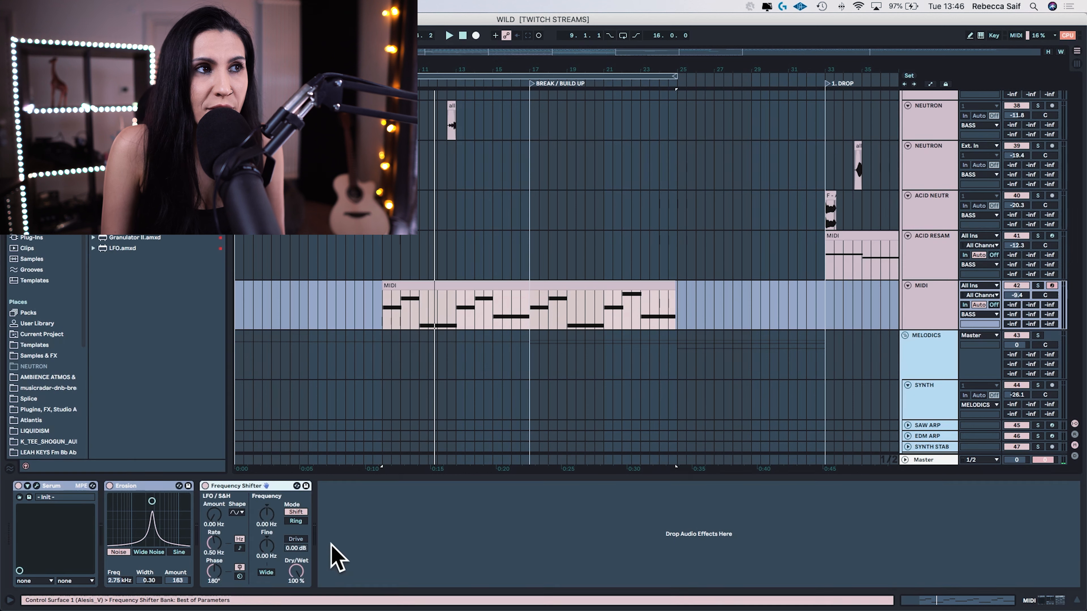
click(238, 513)
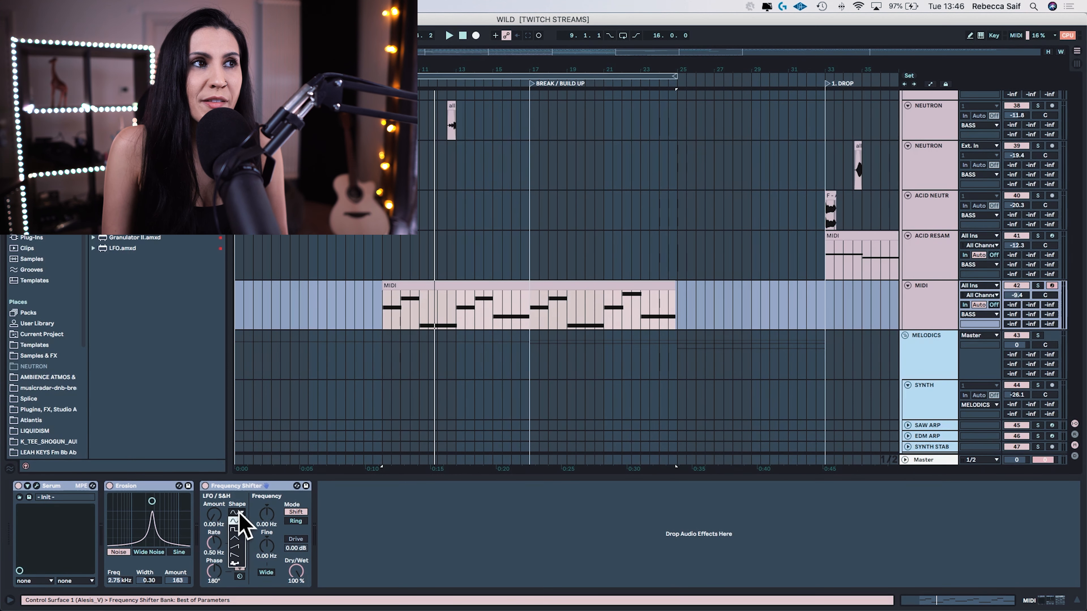
click(243, 539)
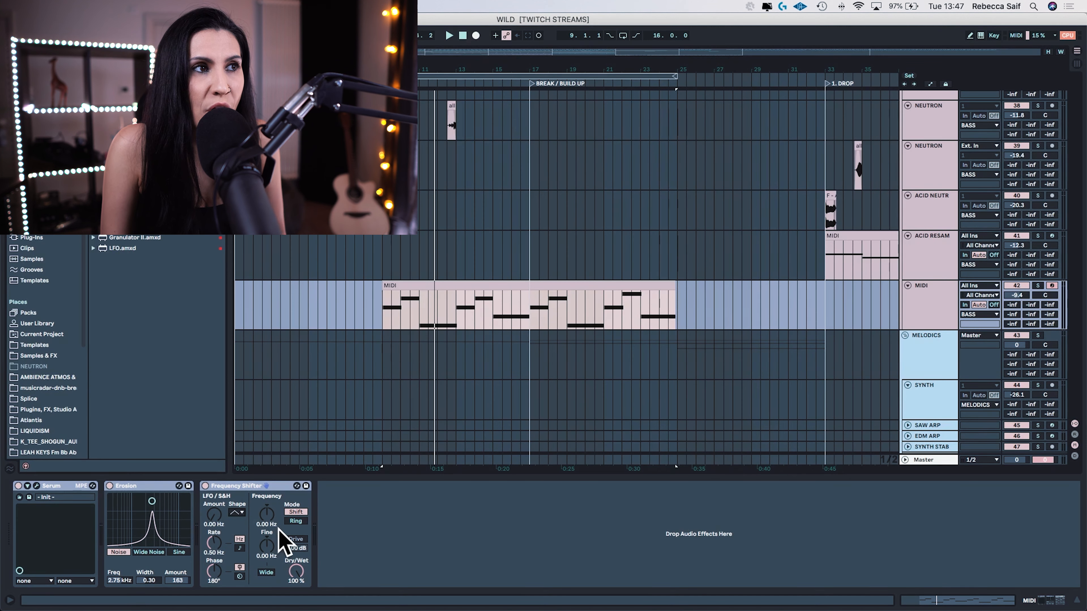
text(5)
key(Return)
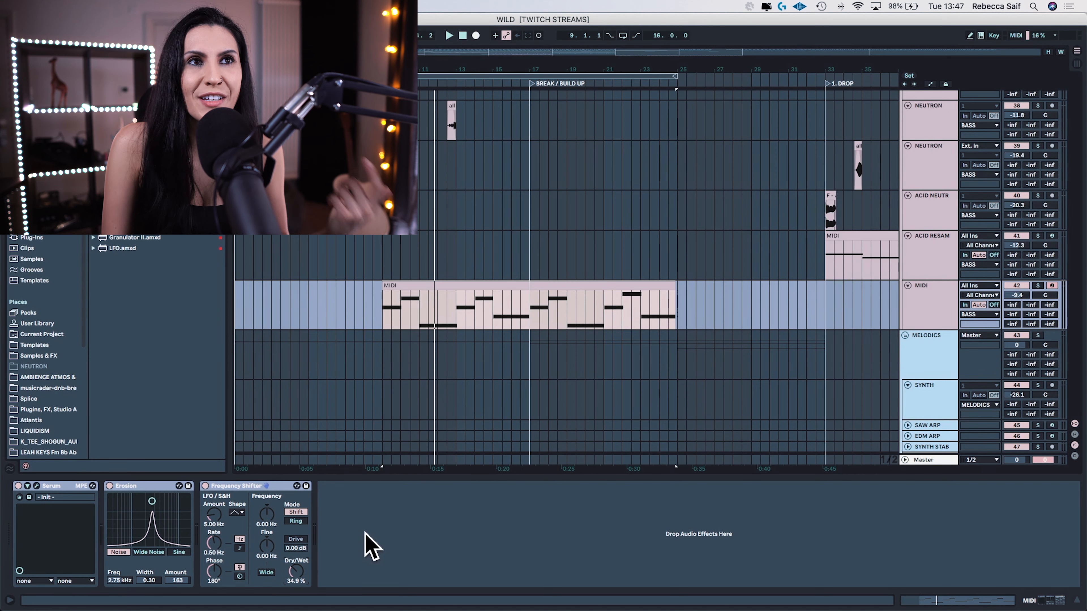
Automate the Frequency Shifter's LFO frequency from 0.01 Hz with rising ramps over the two long notes in the first eight bars, and play it back.
key(a)
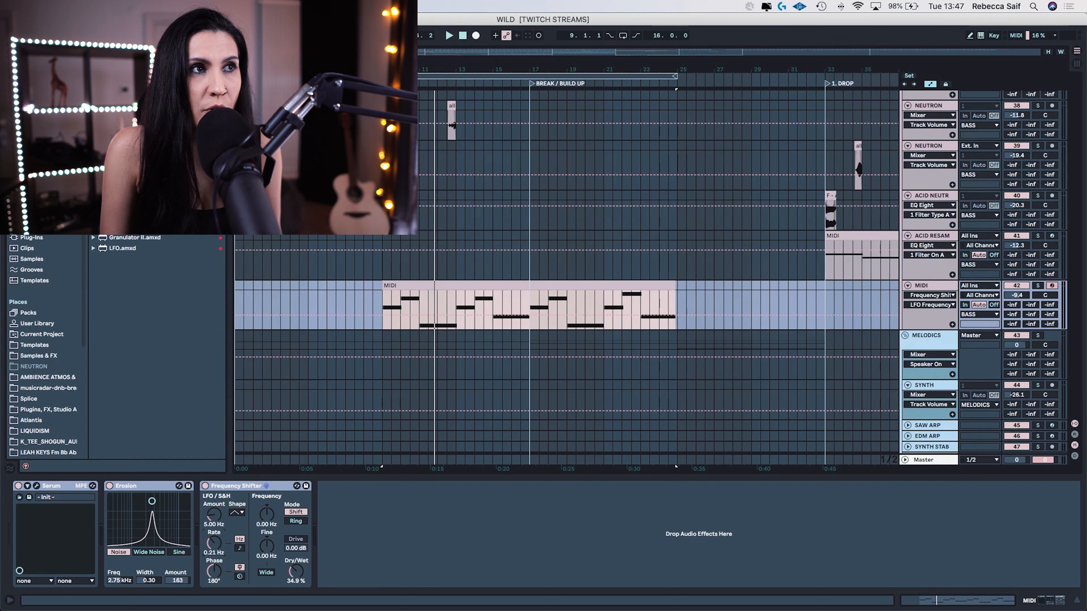
click(444, 312)
drag(432, 313, 410, 329)
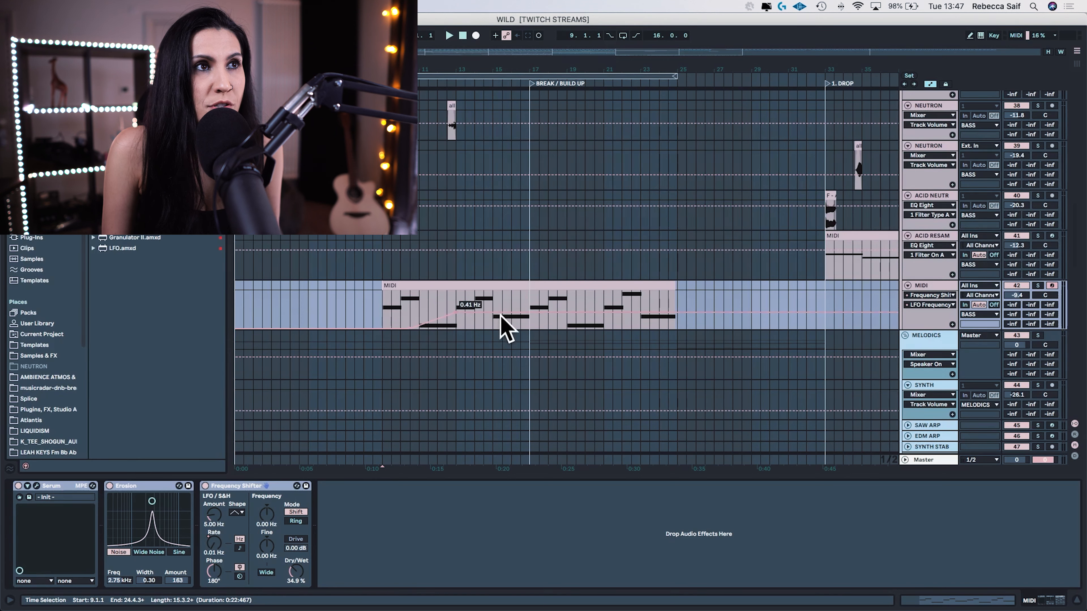
drag(492, 312, 521, 291)
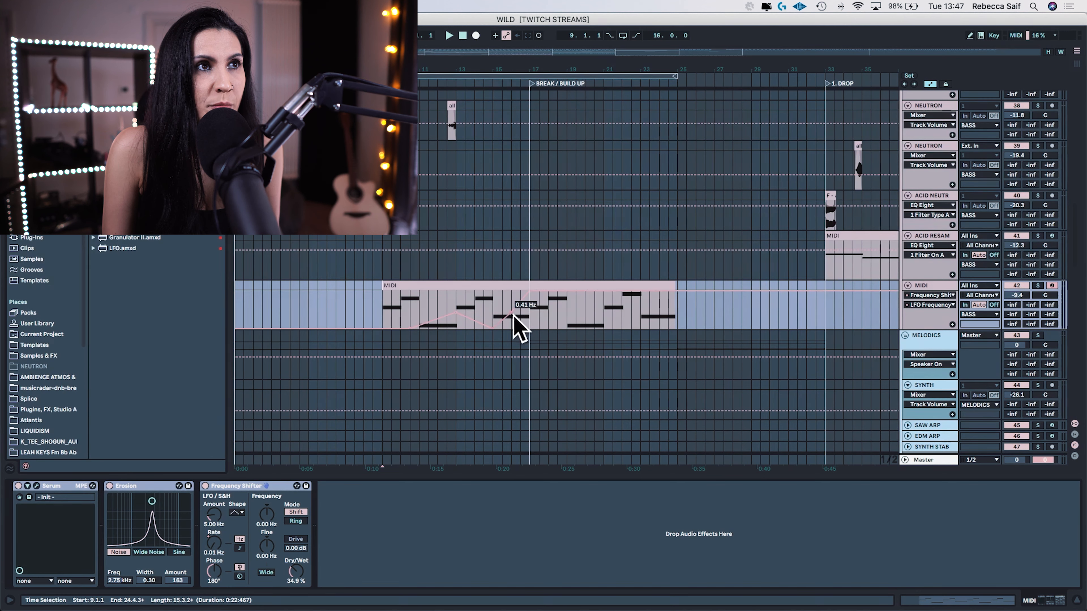
drag(465, 317, 456, 328)
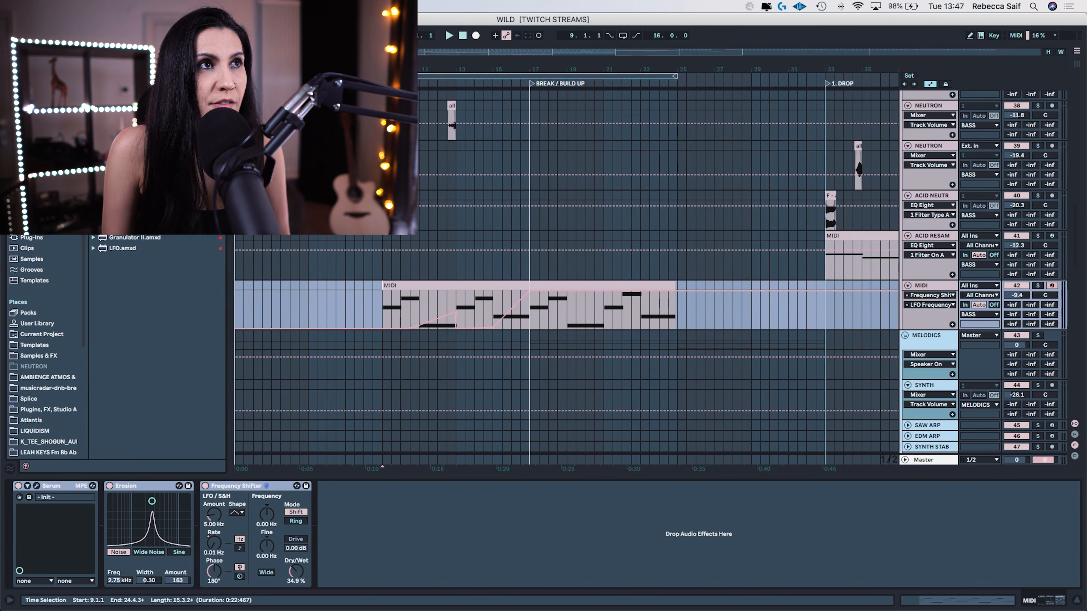
key(space)
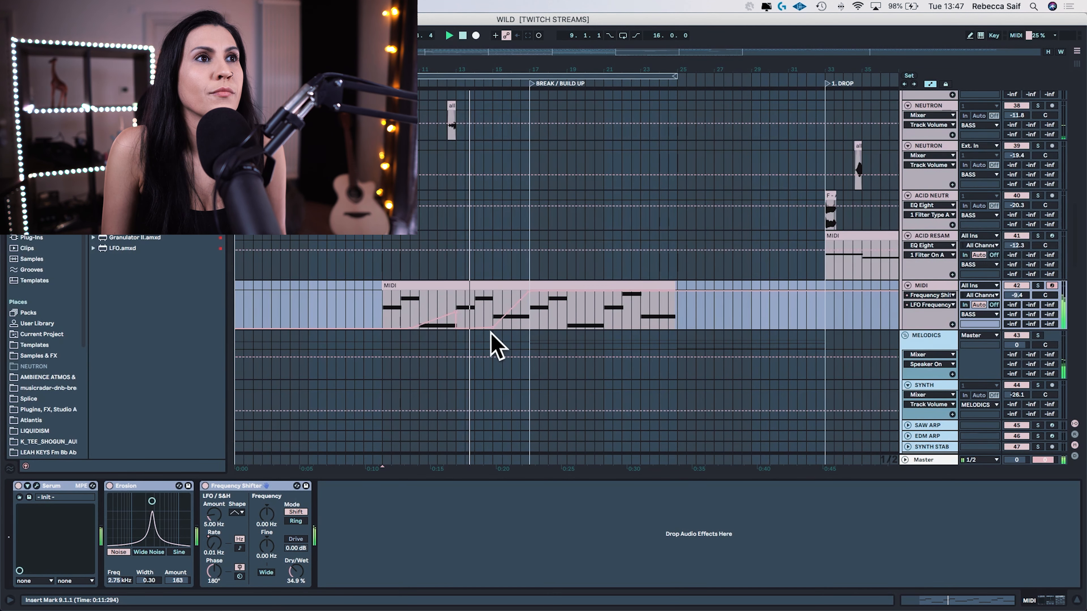
drag(449, 69, 501, 212)
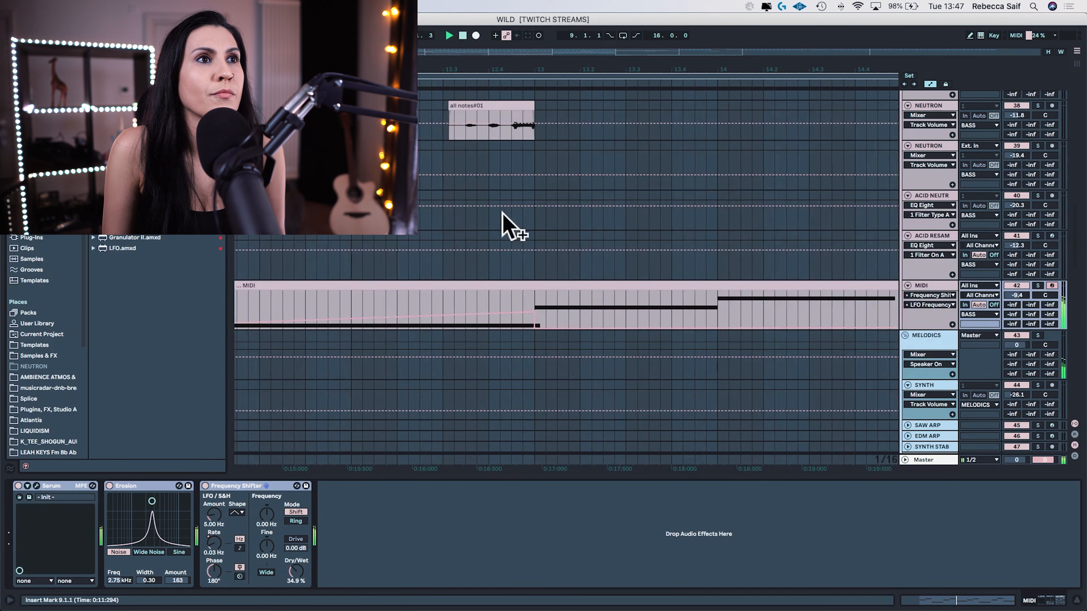
drag(548, 65, 331, 65)
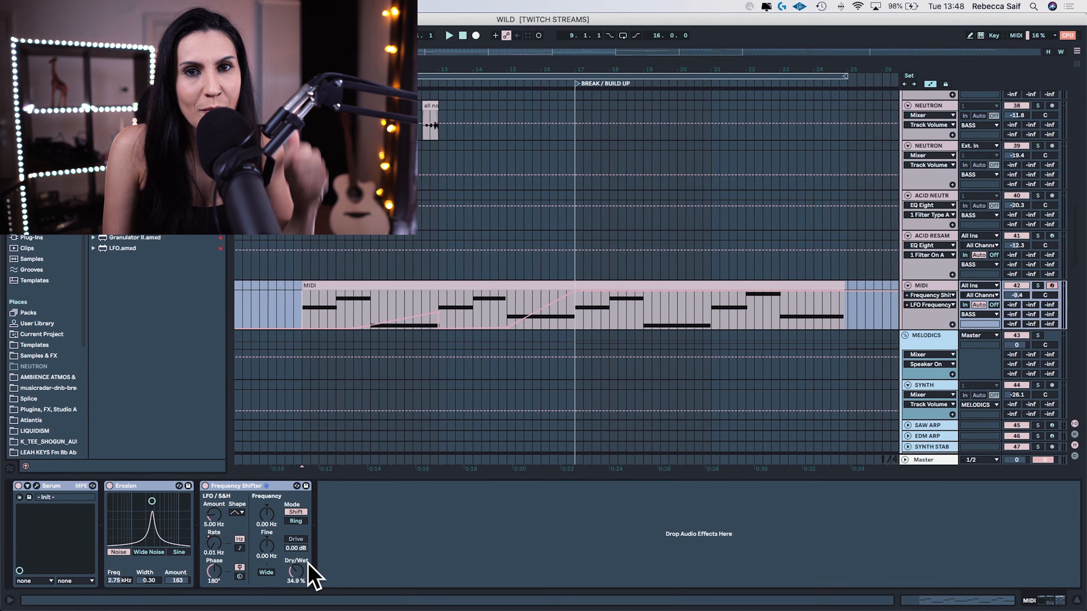
Duplicate the first eight bars of the bass clip with their automation over the second eight bars.
drag(302, 311, 578, 302)
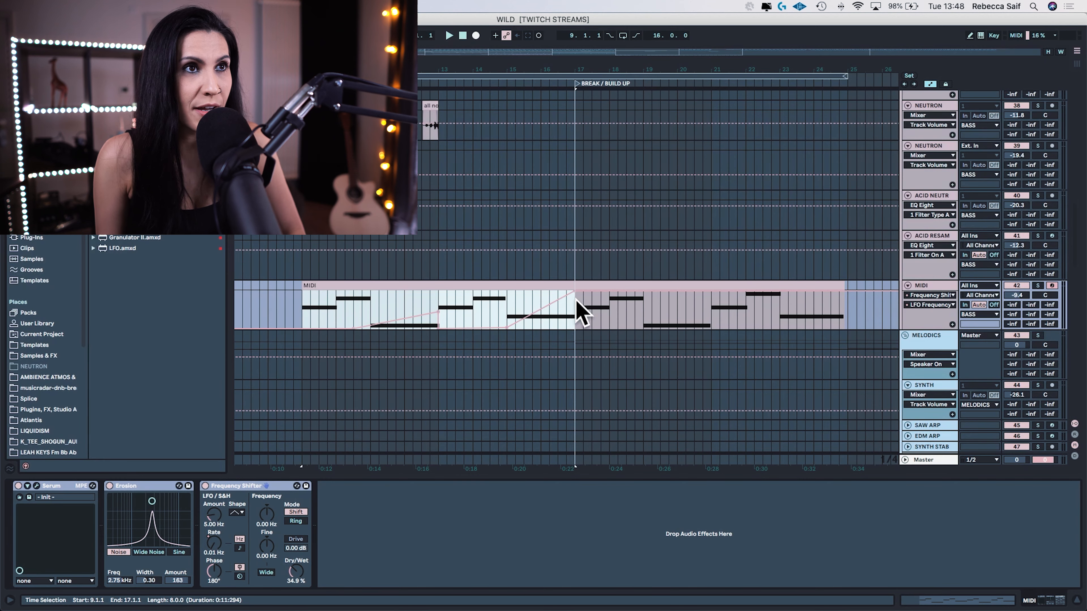
key(super+d)
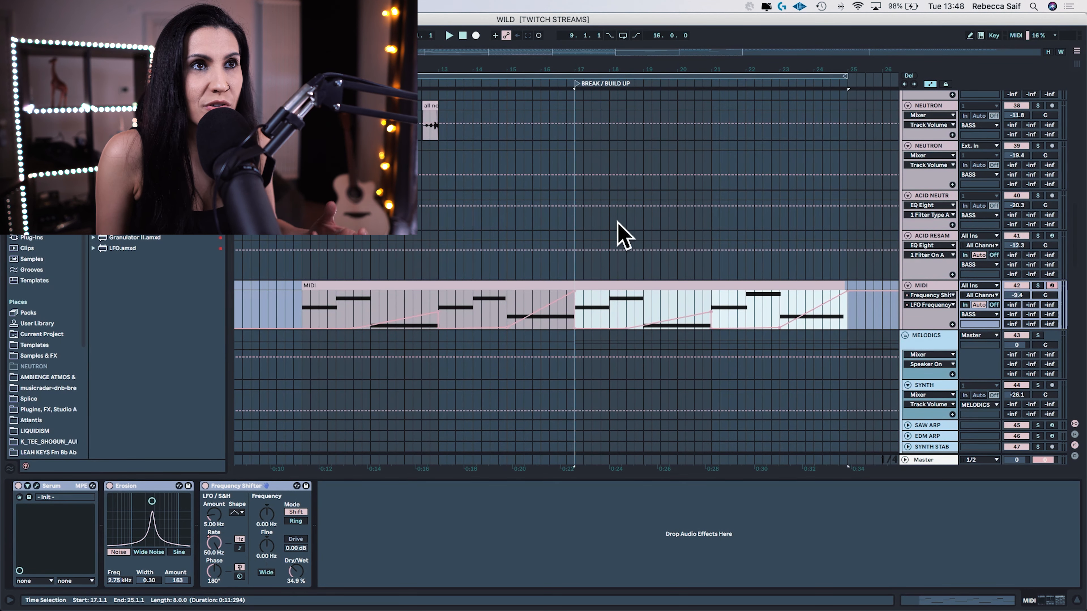
drag(632, 75, 631, 45)
Add an EQ Eight after the Frequency Shifter with band 1 as a steep low-pass at 843 Hz, and play the clip.
drag(129, 184, 512, 551)
click(359, 573)
click(359, 564)
drag(427, 537, 460, 536)
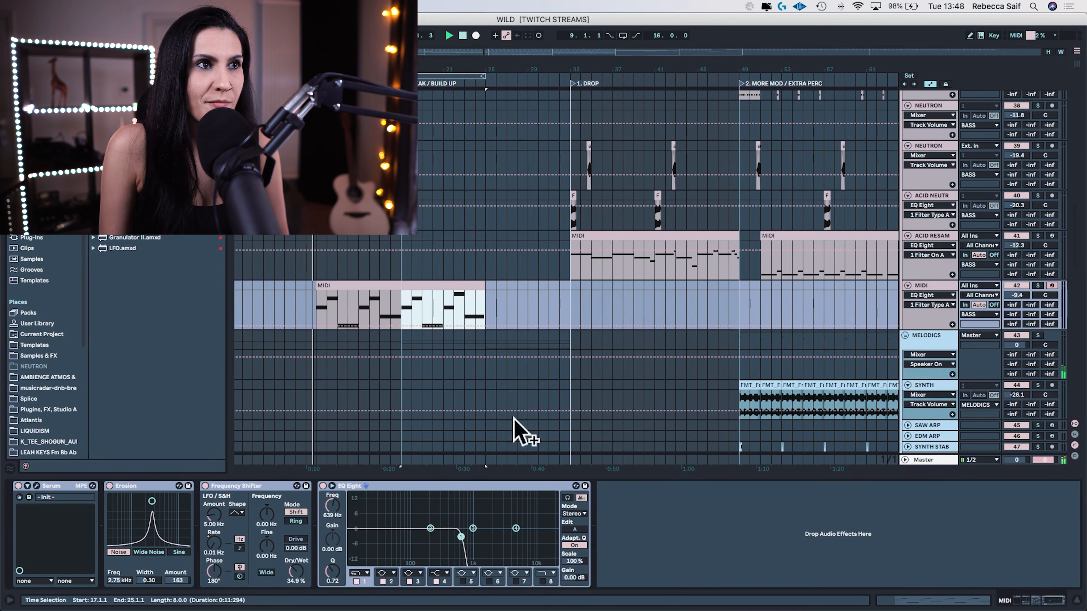
key(space)
mouse_move(460, 537)
mouse_down()
mouse_move(480, 537)
mouse_move(469, 536)
mouse_up()
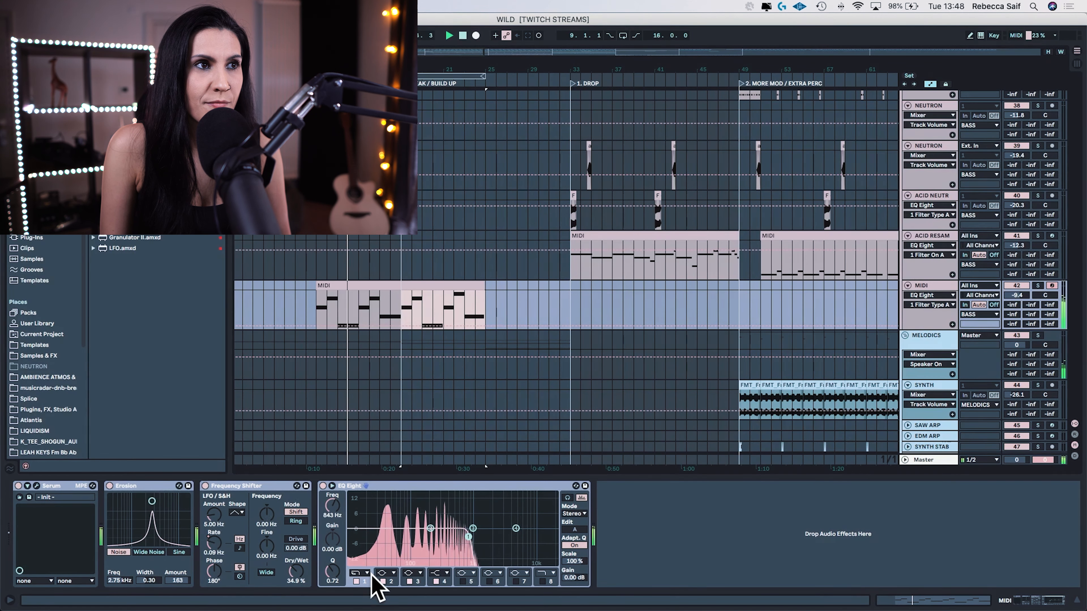
Change EQ Eight band 1 to a gentler low-pass at 726 Hz and raise the MIDI track volume to -7.1 dB.
click(361, 573)
click(364, 565)
drag(1017, 296, 1017, 287)
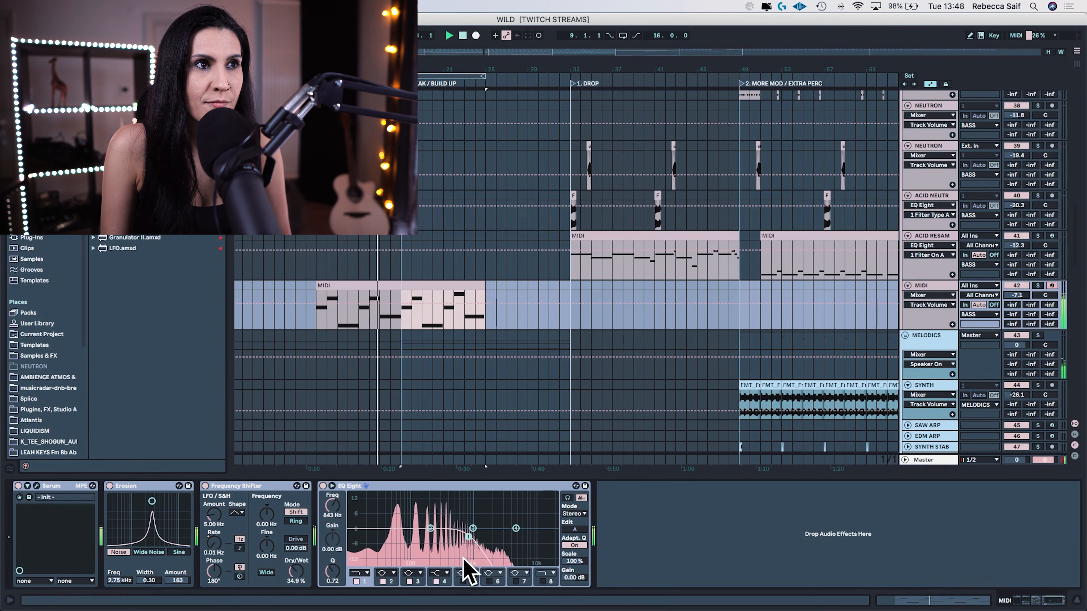
drag(468, 536, 465, 536)
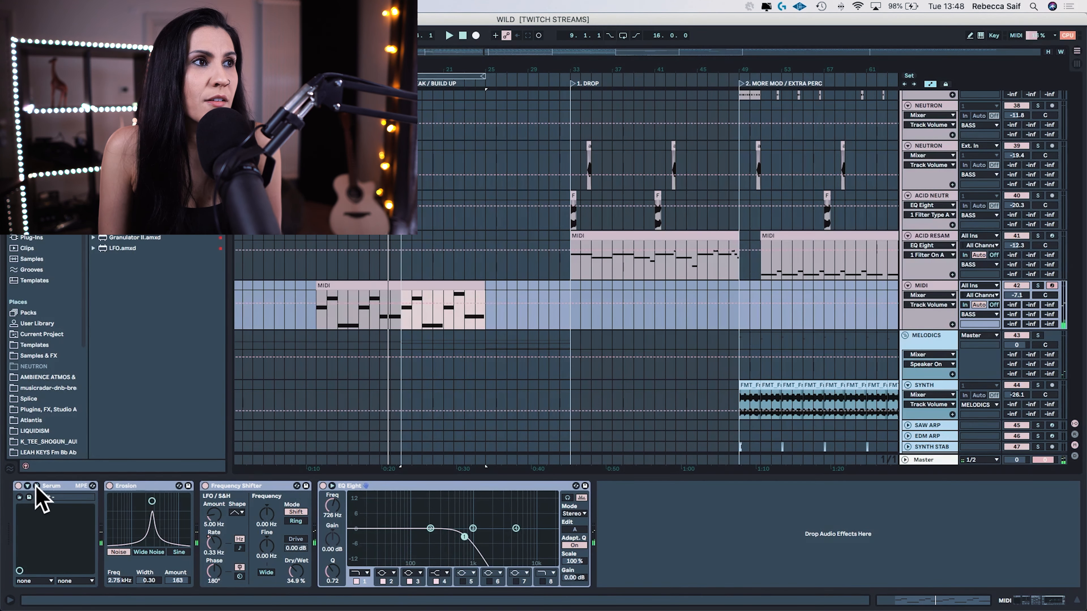
Open Serum, assign Macro 1 to the filter cutoff, adjust the modulation amount and cutoff, and leave Macro 1 at 0%.
click(37, 486)
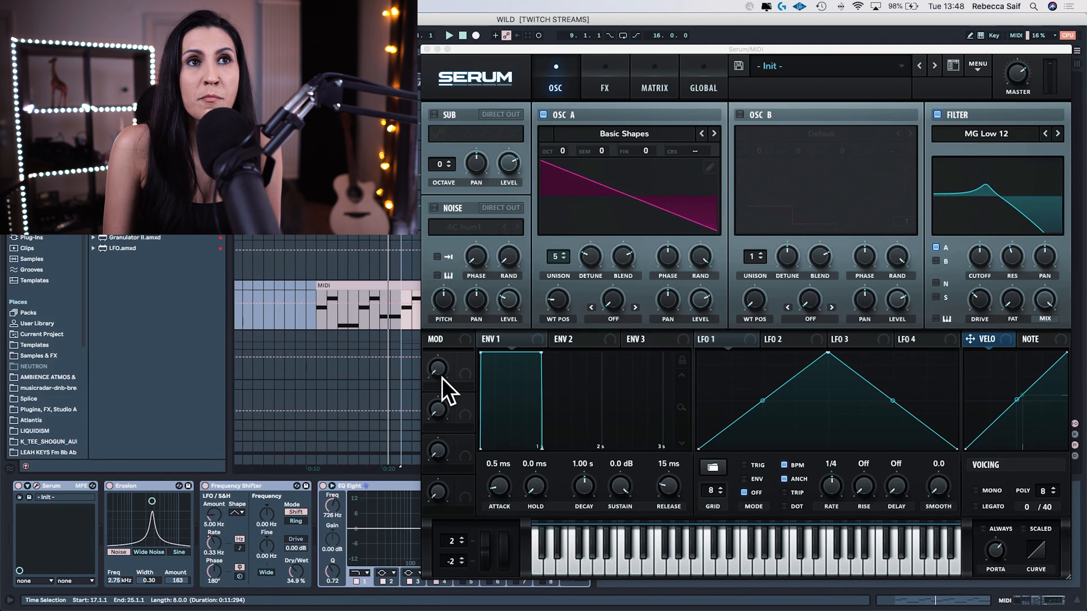
drag(464, 362, 983, 267)
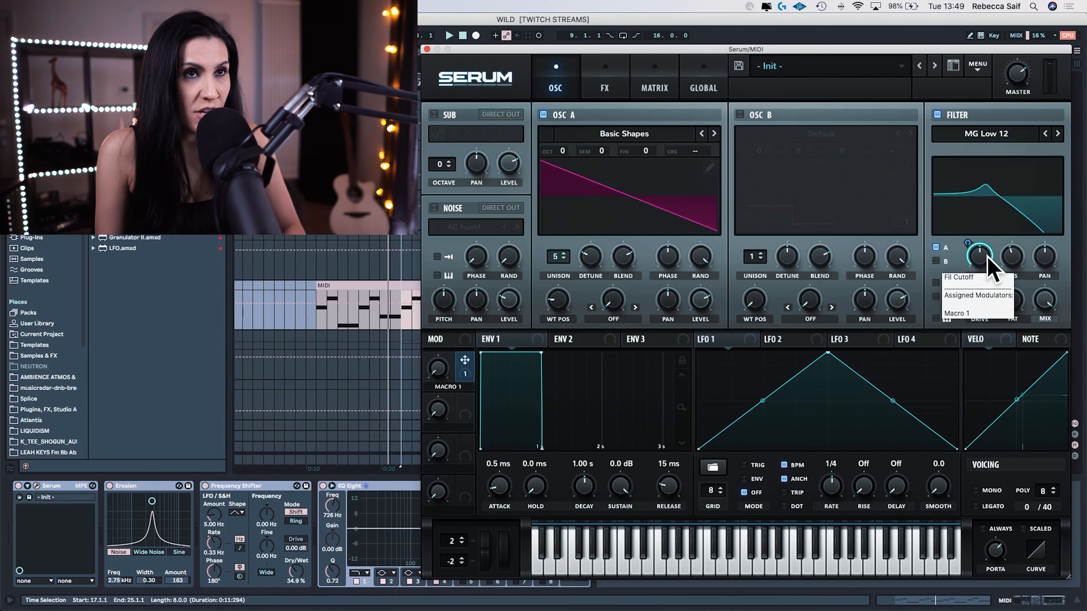
drag(973, 242, 993, 321)
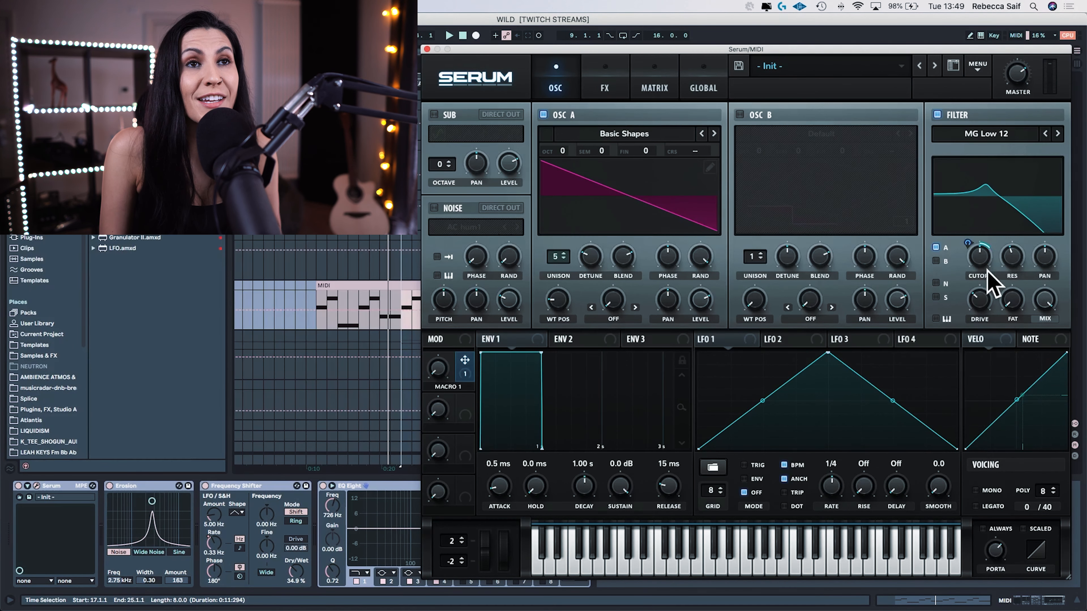
drag(975, 254, 977, 264)
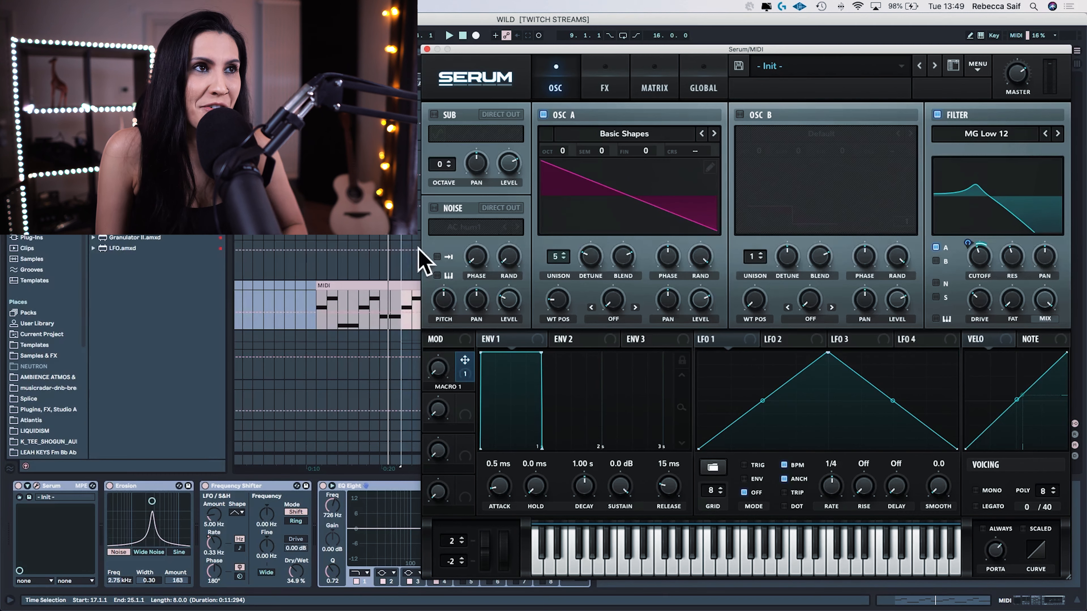
drag(429, 371, 437, 367)
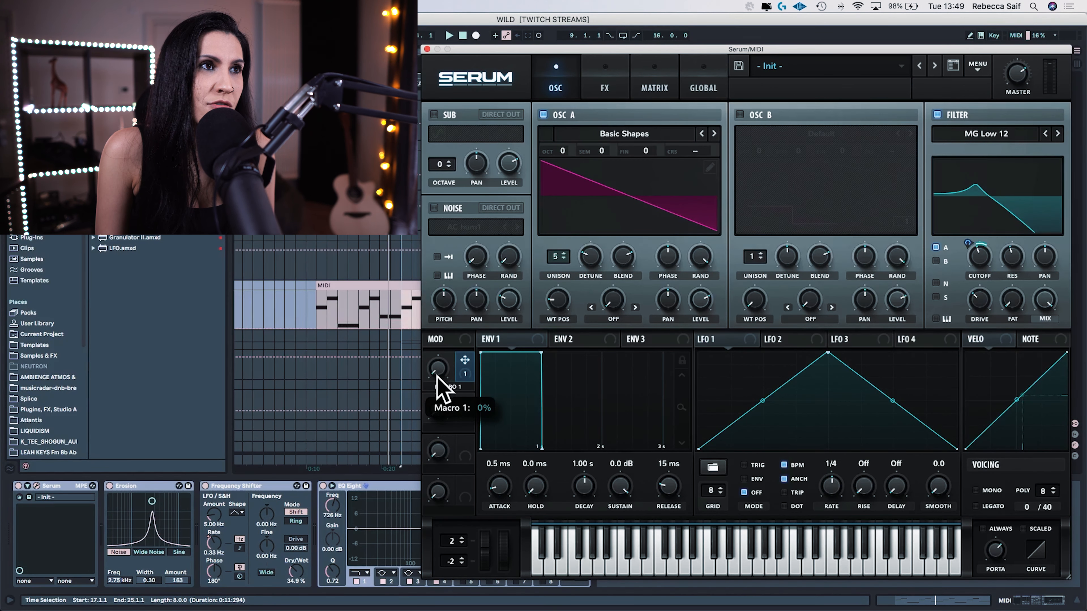
click(427, 49)
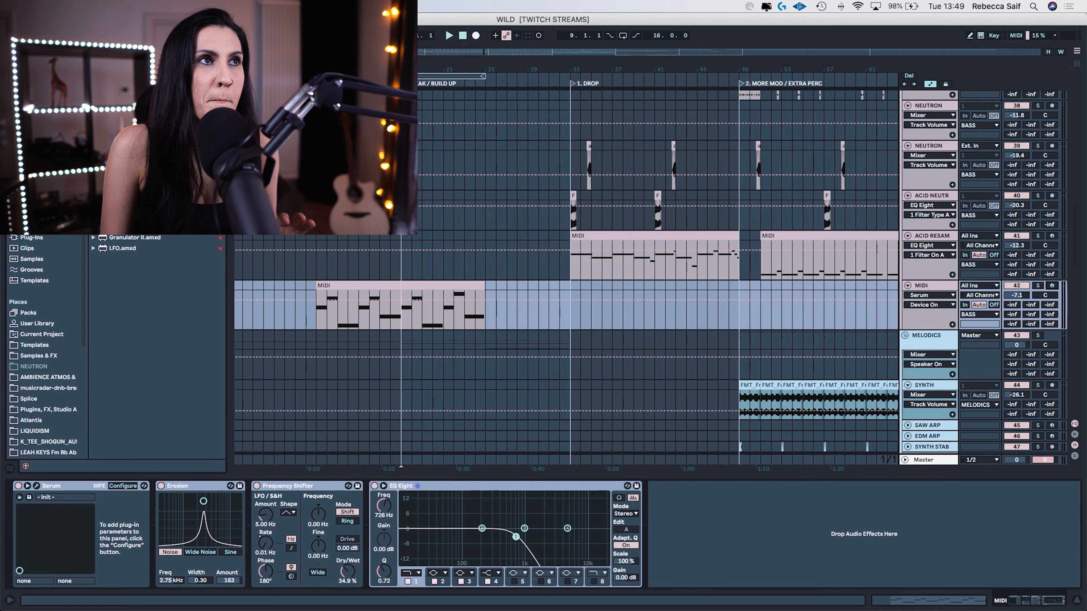
Record automation of Serum's Macro 1 over the bass clip, fine-tune its cutoff modulation amount, and play the clip back.
click(36, 486)
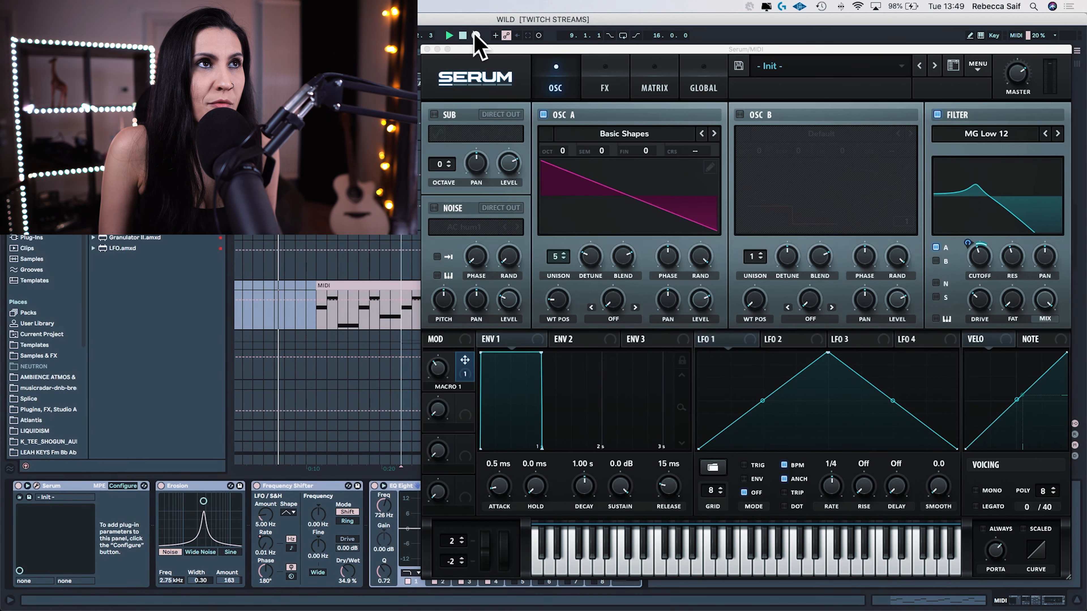
click(439, 367)
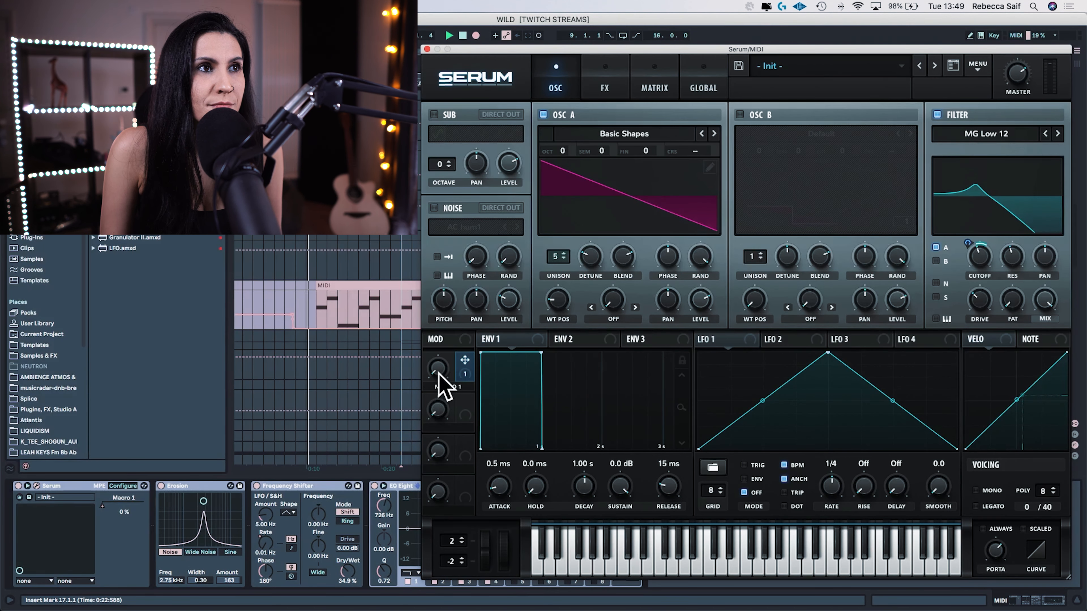
drag(441, 372, 447, 333)
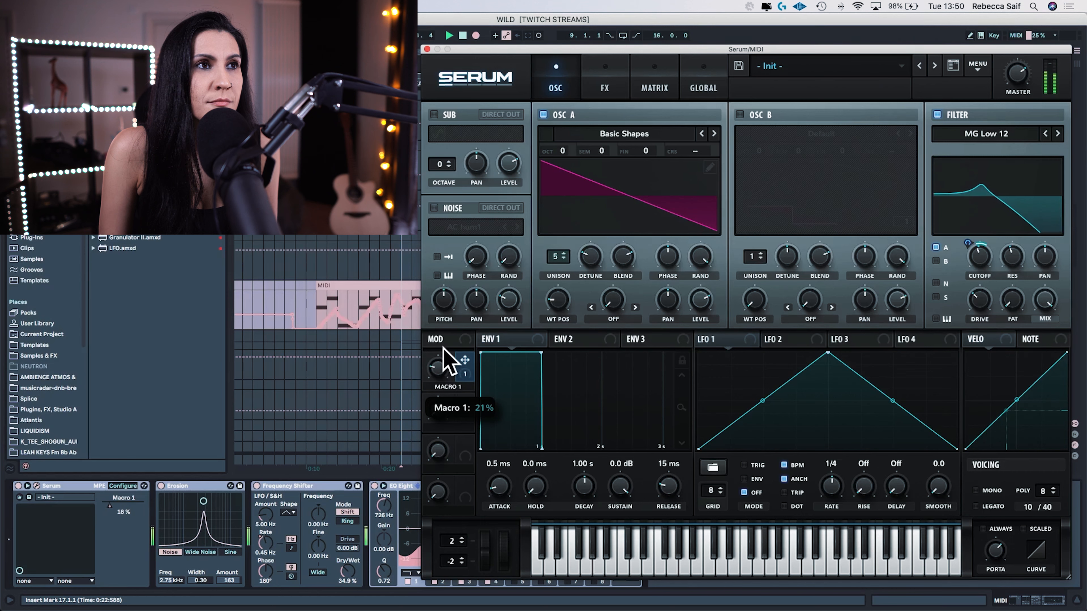
drag(444, 336, 431, 216)
drag(966, 247, 970, 242)
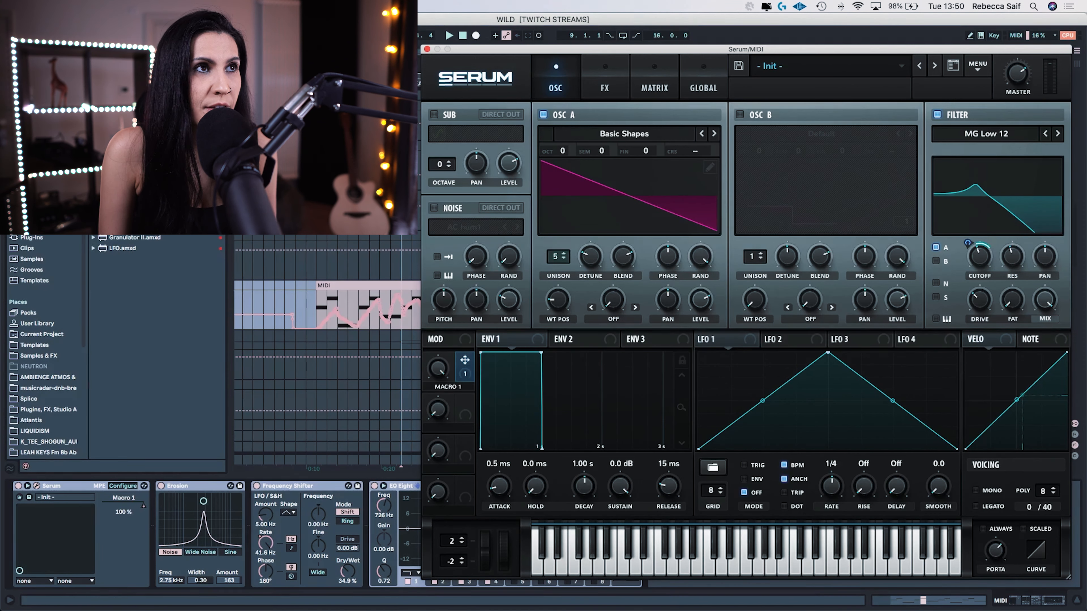
click(317, 77)
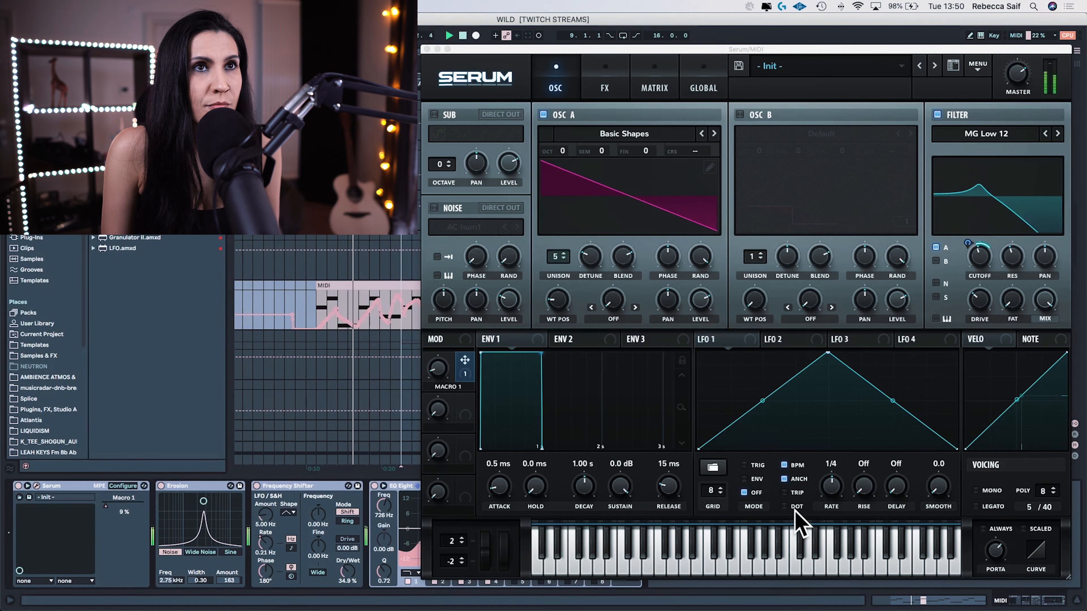
Replace Macro 1 on the filter cutoff with LFO 1, shaped into a rounded arch with rate 1/8 and delay 1/16.
click(968, 244)
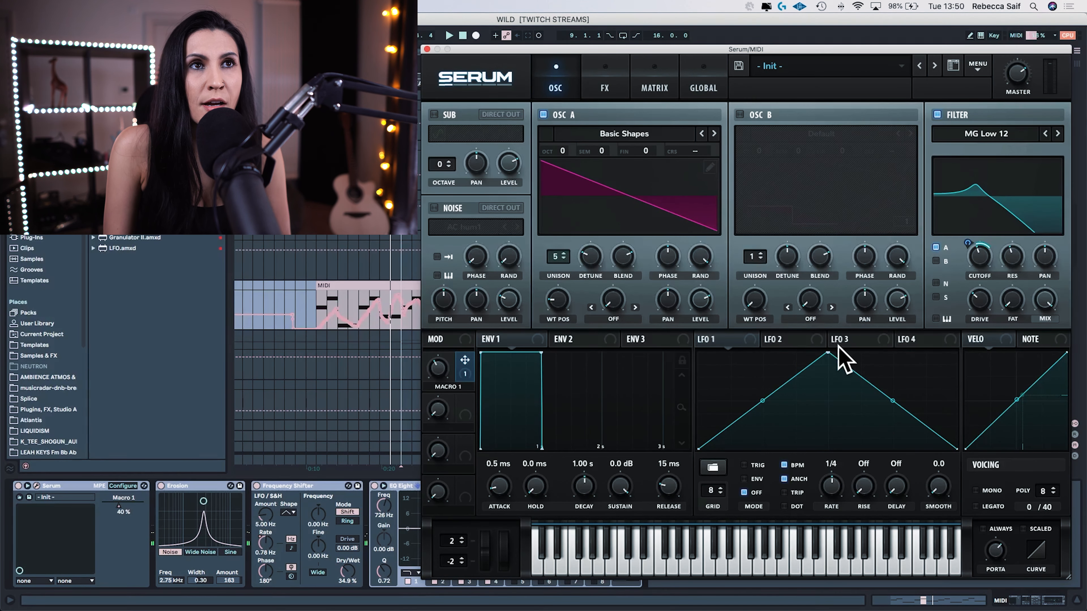
click(719, 338)
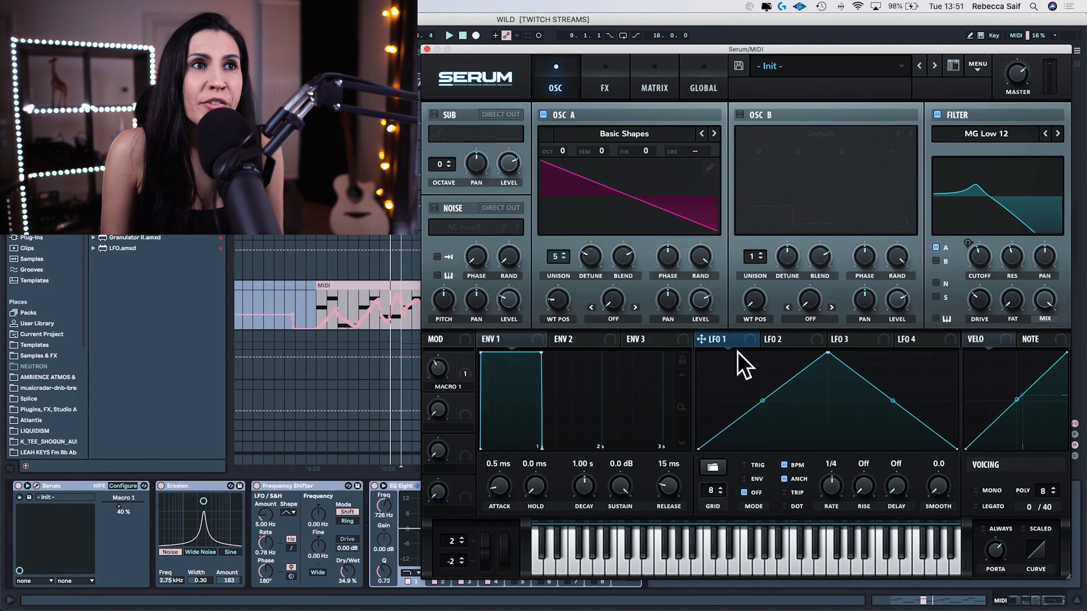
drag(768, 402, 749, 386)
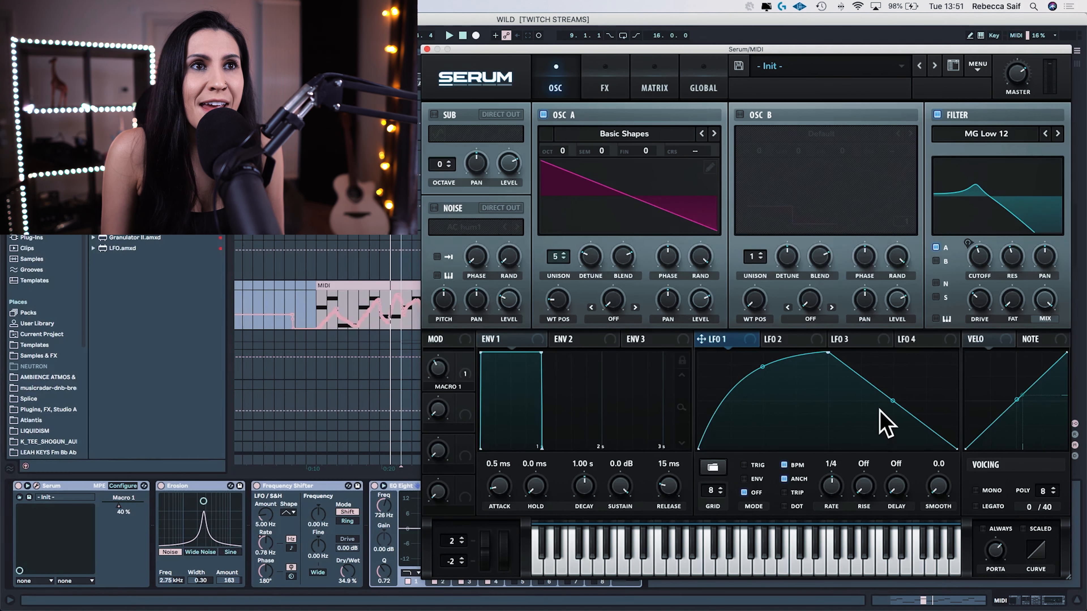
drag(893, 403, 982, 286)
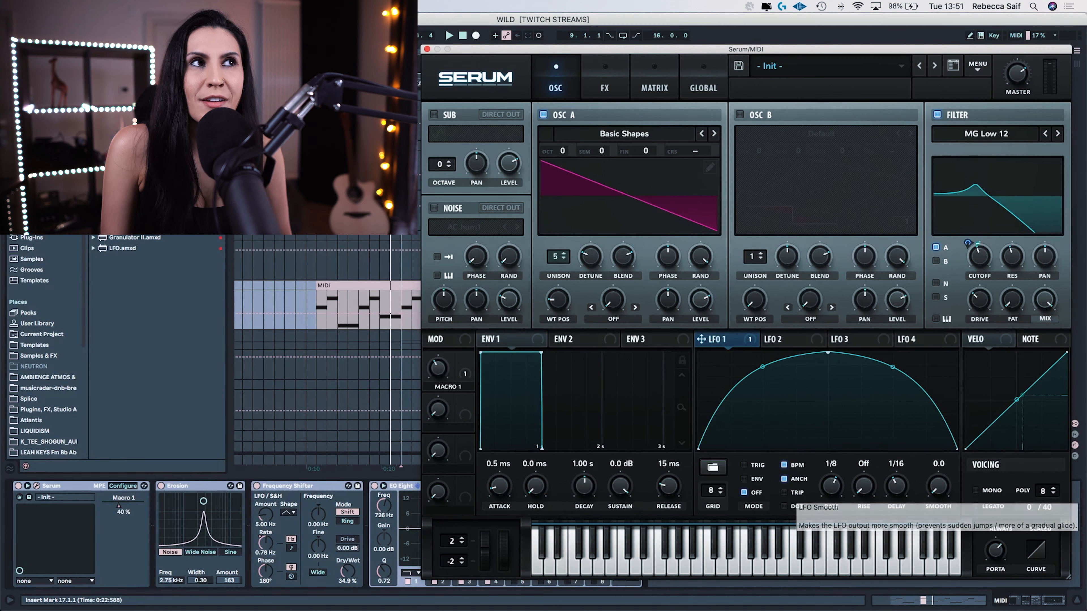
Set LFO 1's rise to 1/128, delay to 1/2 and smooth to 15.6 while playing the bass clip.
key(space)
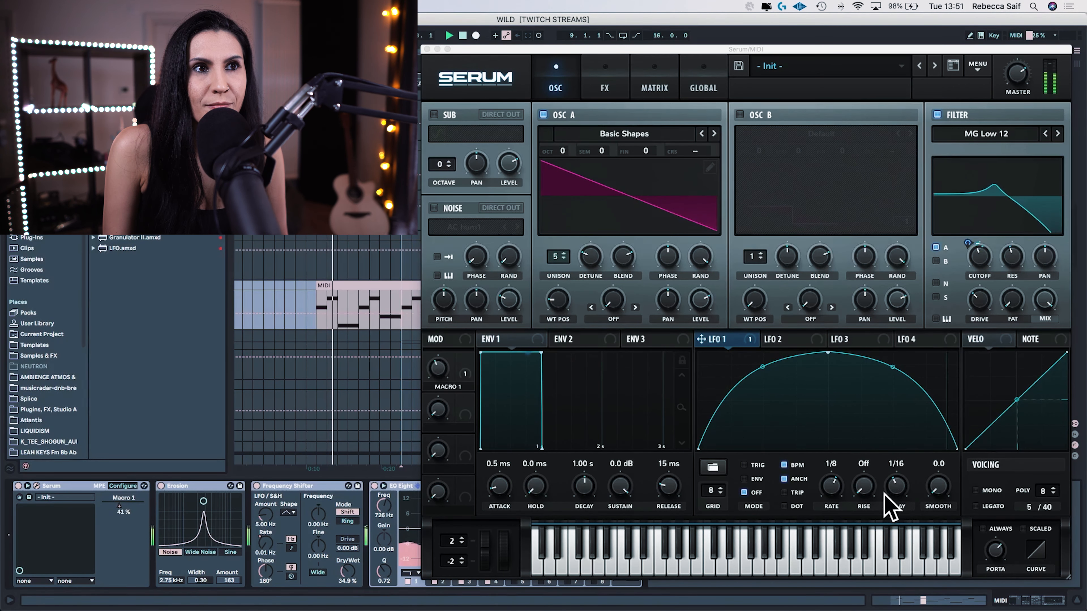
drag(893, 488, 904, 473)
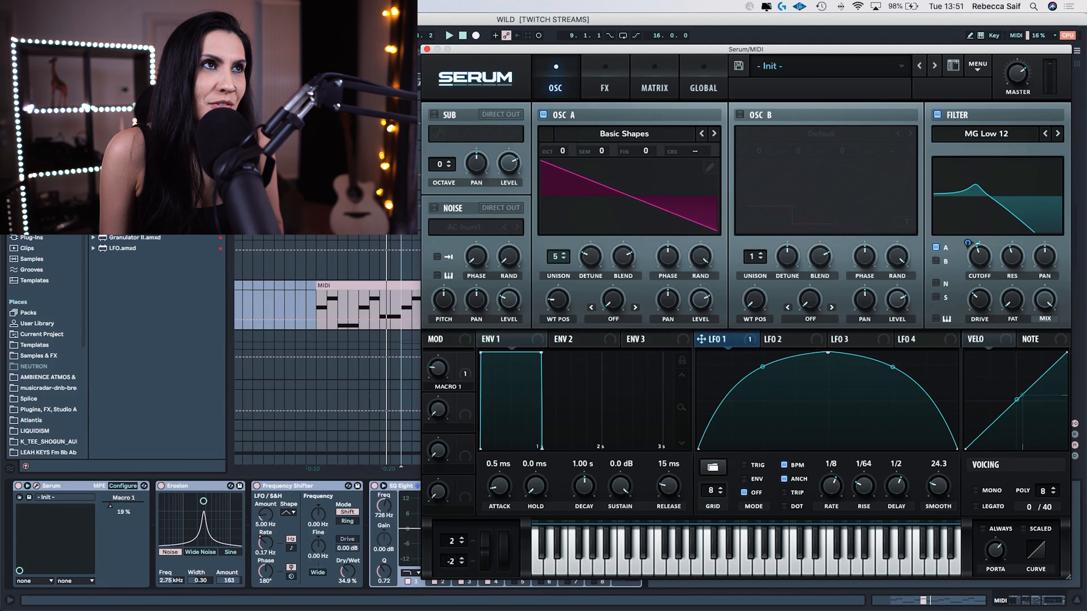
click(242, 303)
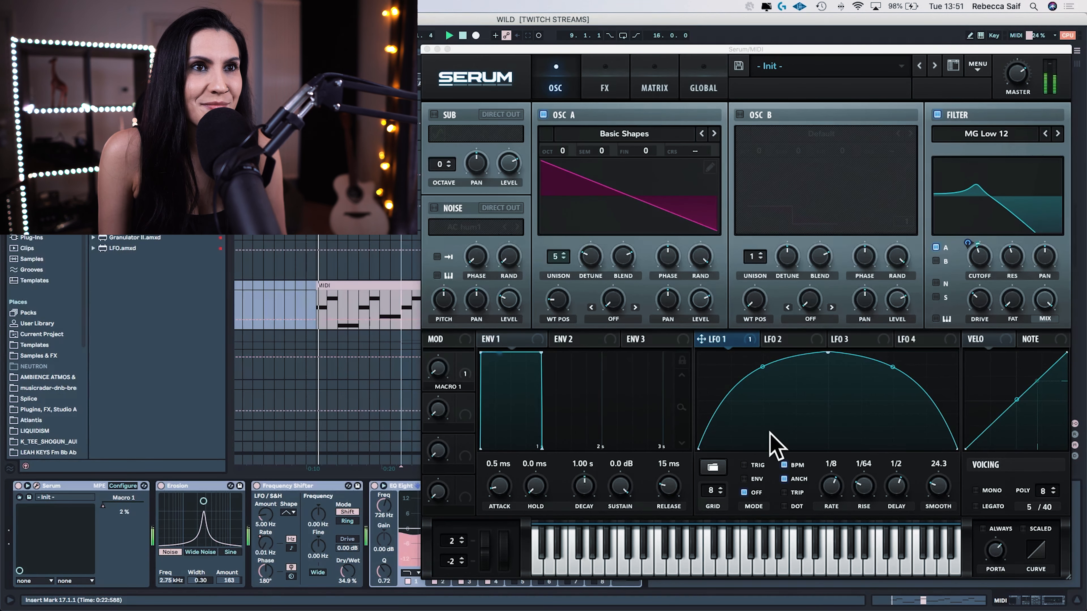
drag(944, 484, 943, 498)
drag(868, 499, 868, 502)
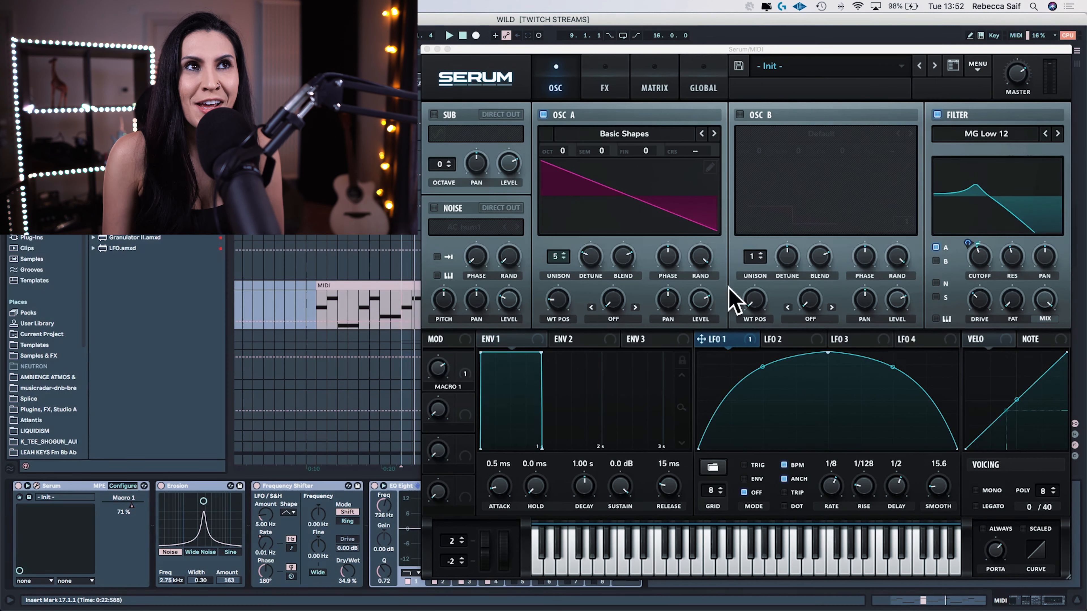
Enable oscillator B in Serum and load the digital wavetable Reese.
click(739, 114)
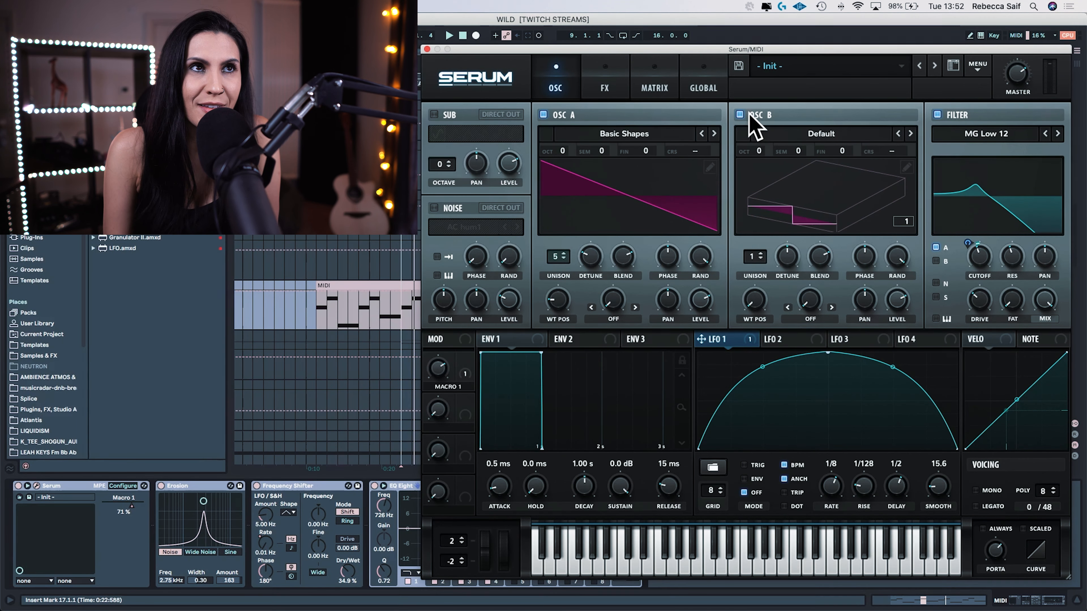
click(810, 133)
mouse_move(814, 155)
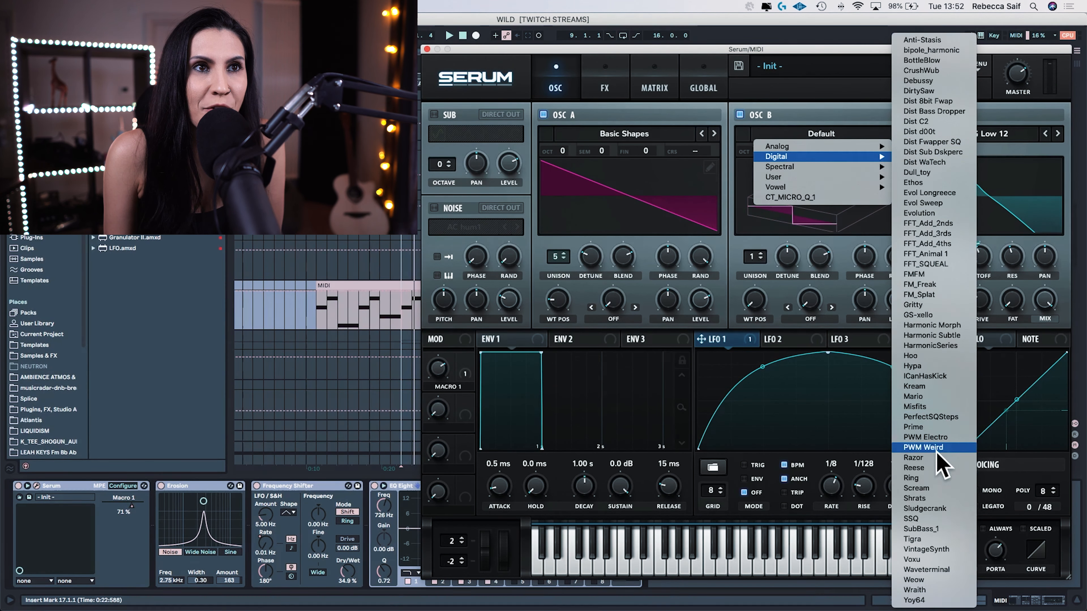
click(928, 467)
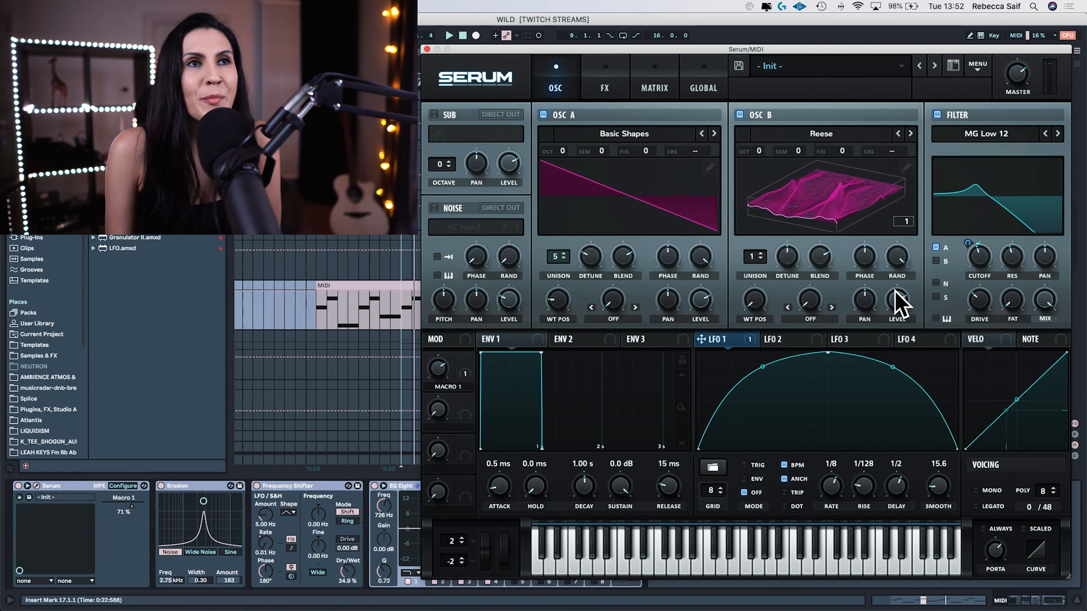
Switch oscillator B's wavetable to 2D display, modulate its level with LFO 1, and set its octave to +1.
click(826, 183)
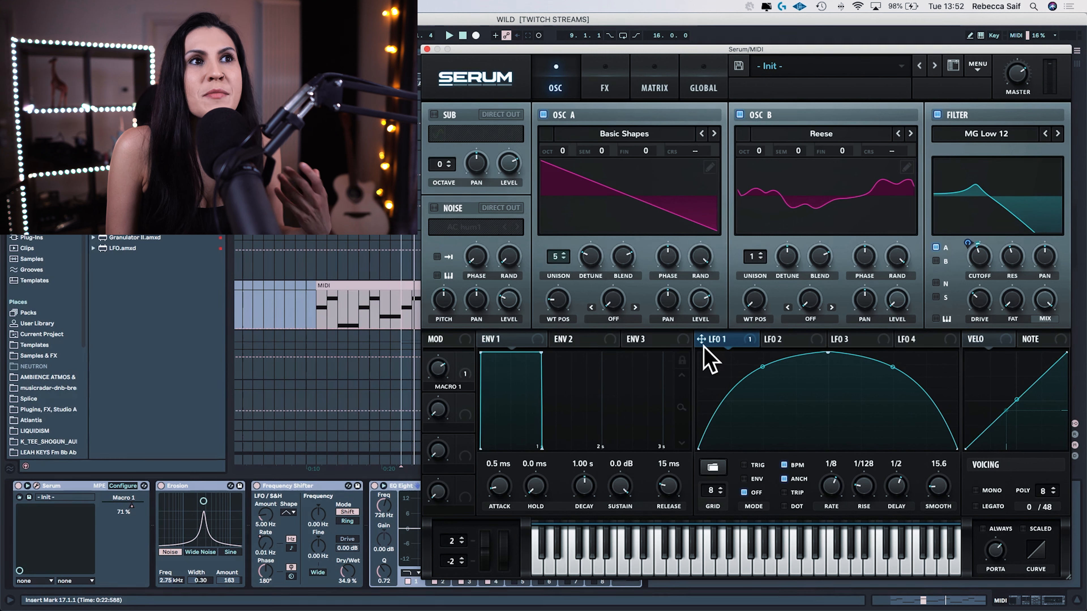
drag(752, 346, 897, 303)
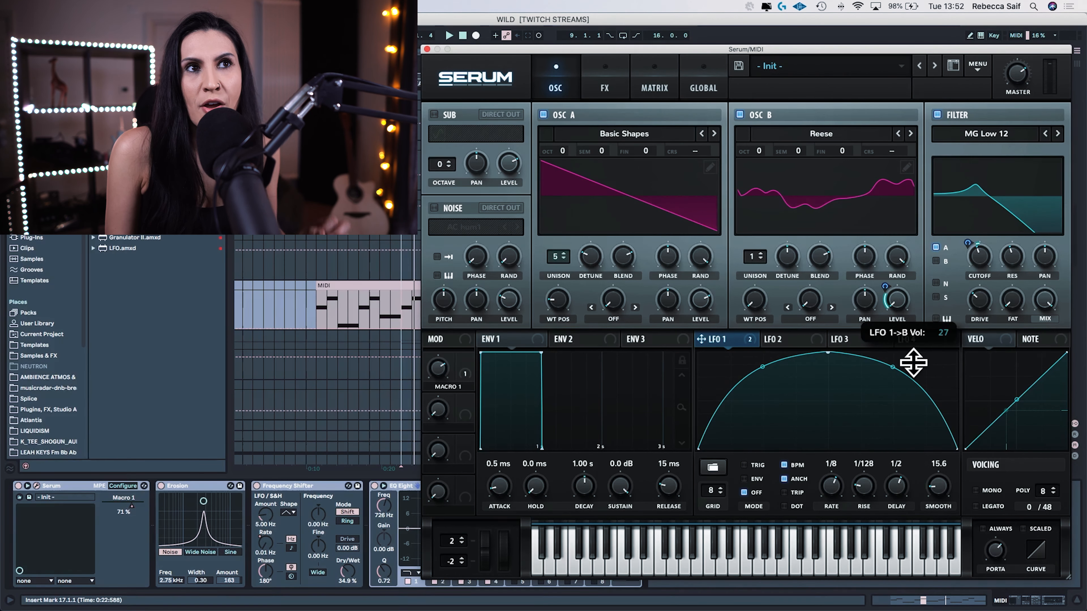
drag(914, 363, 947, 365)
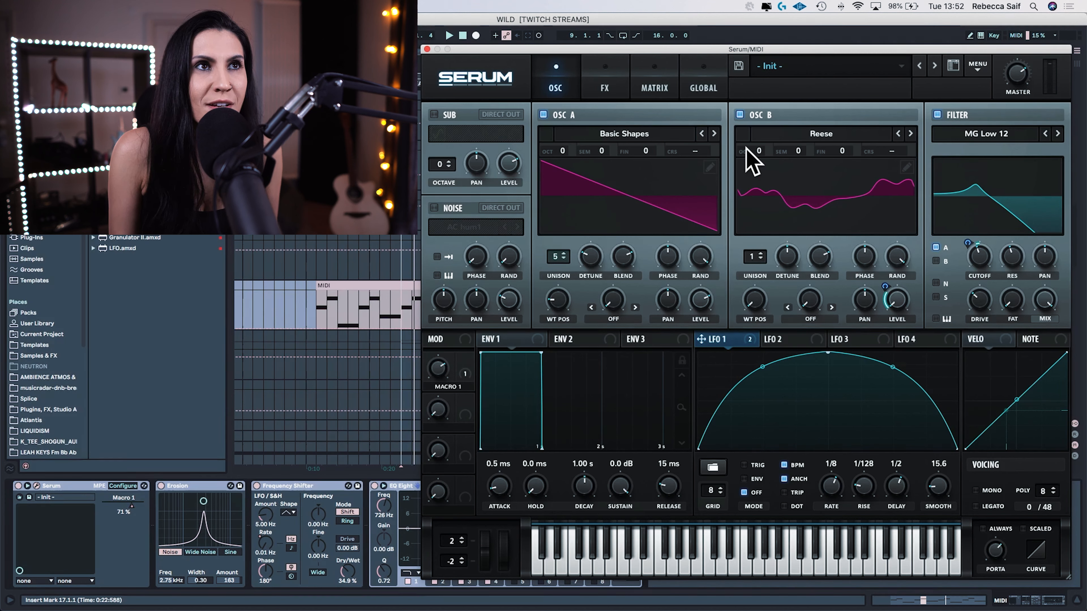
drag(755, 150, 756, 141)
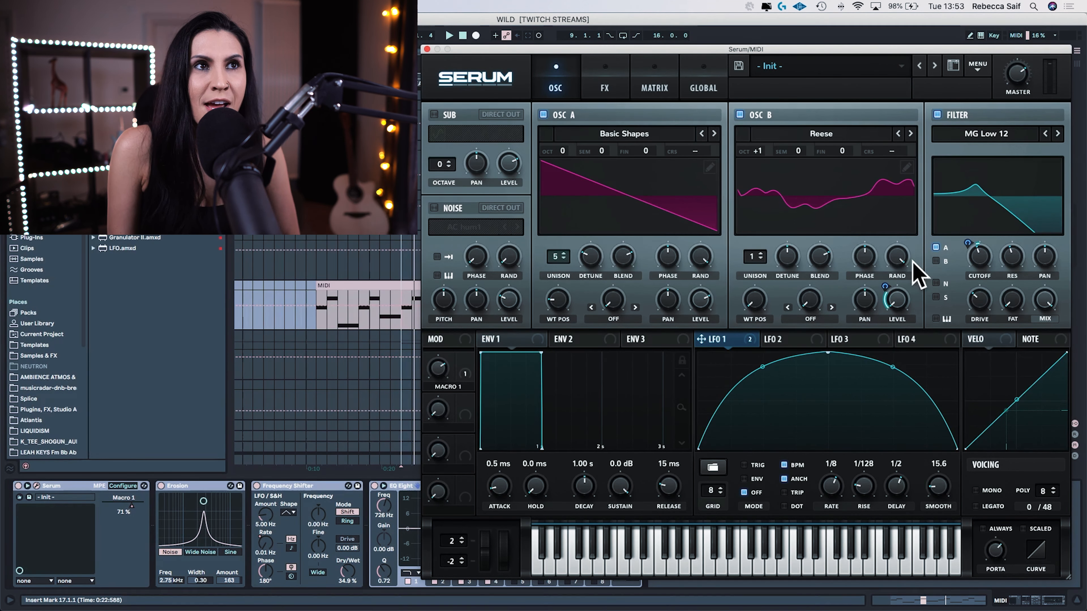
Increase LFO 1's modulation of oscillator B's level during playback, and route oscillator B through the filter.
key(space)
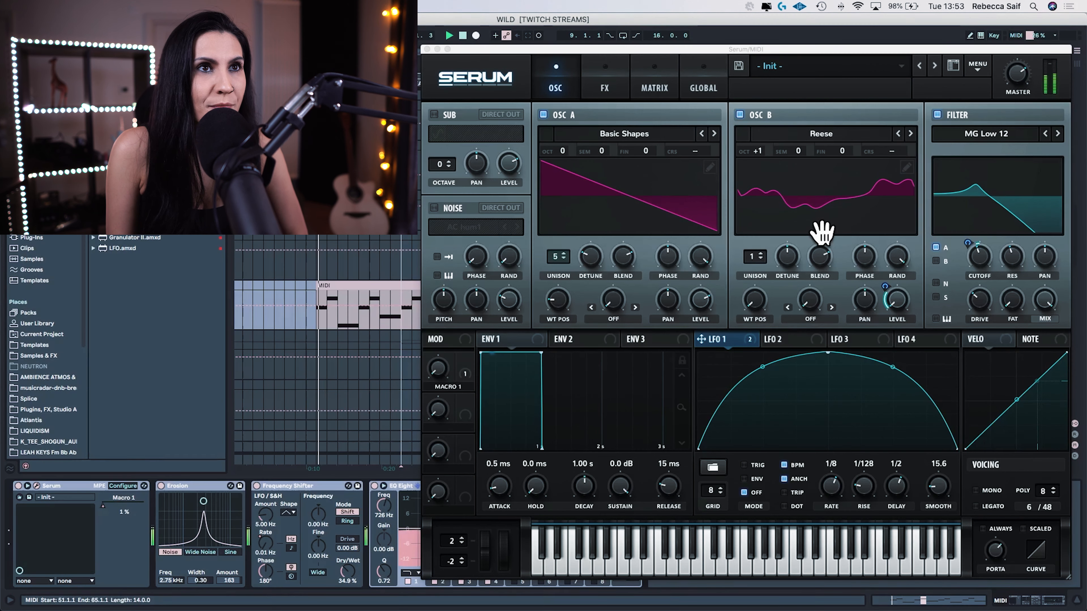
drag(885, 286, 881, 247)
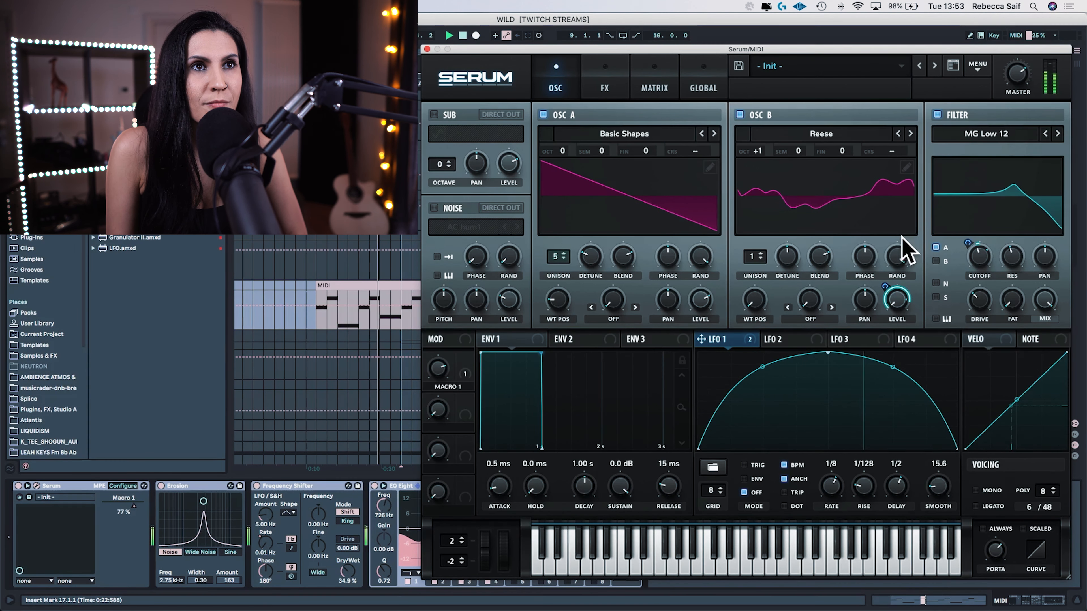
mouse_move(886, 290)
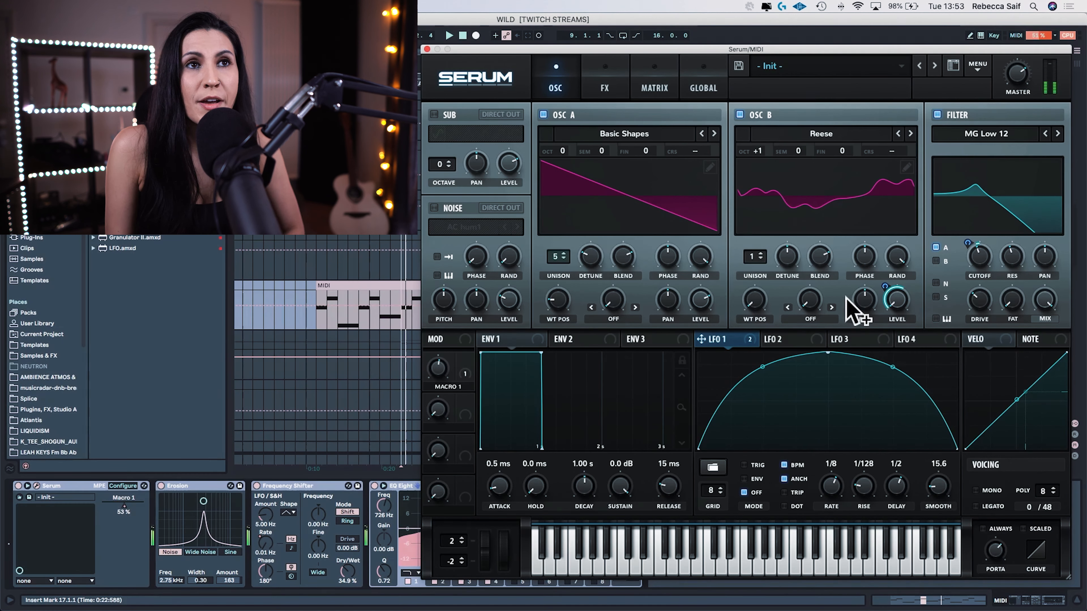
click(935, 261)
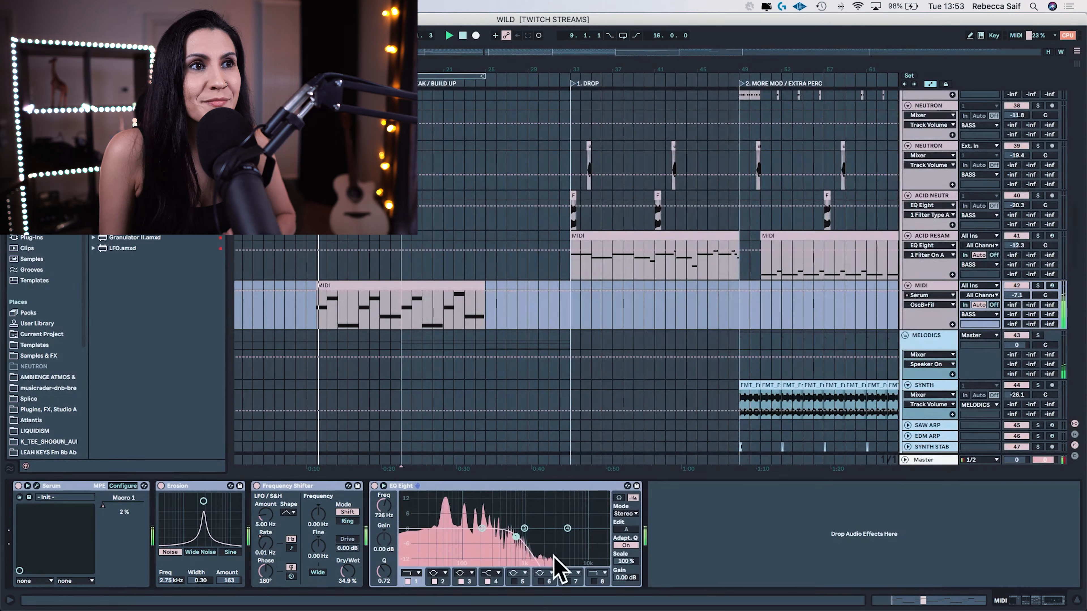
Lower EQ Eight's band 1 high-cut frequency to about 516 Hz and set the bass track's volume to -5.7 dB.
drag(516, 536, 507, 536)
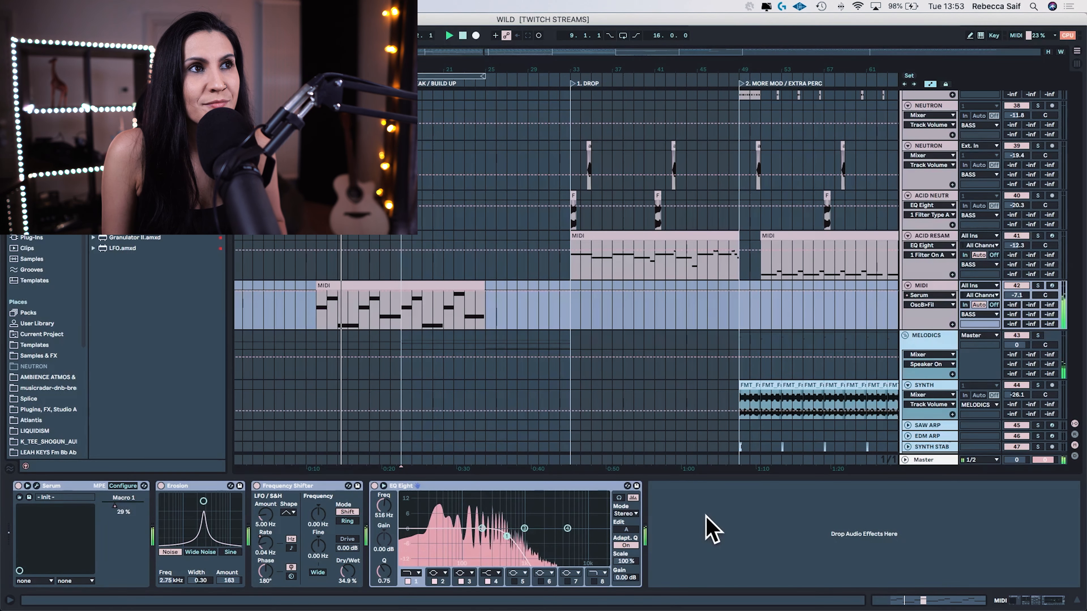
drag(1017, 296, 1013, 292)
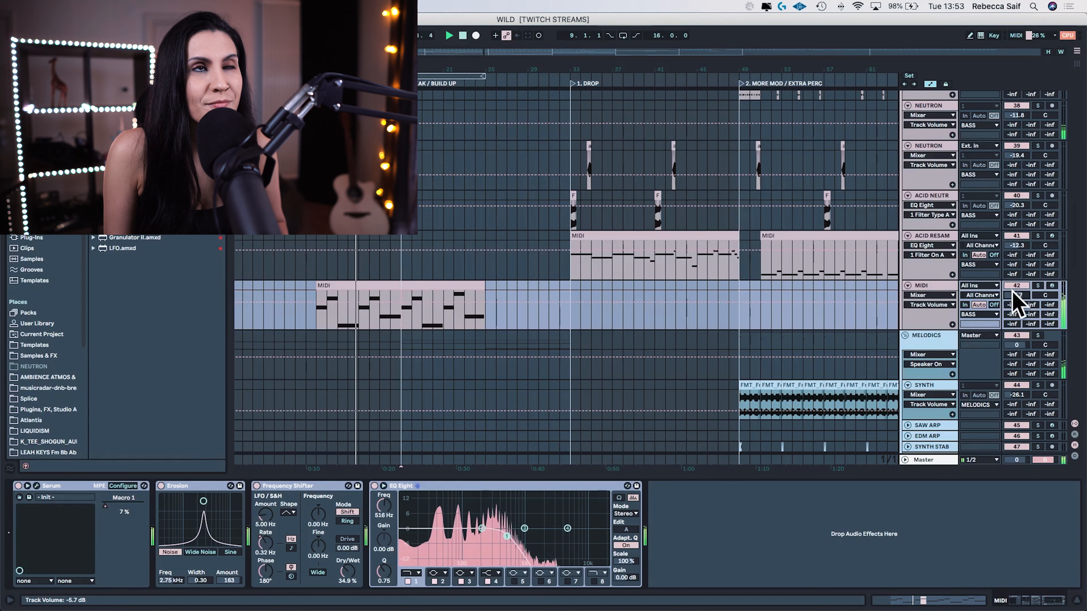